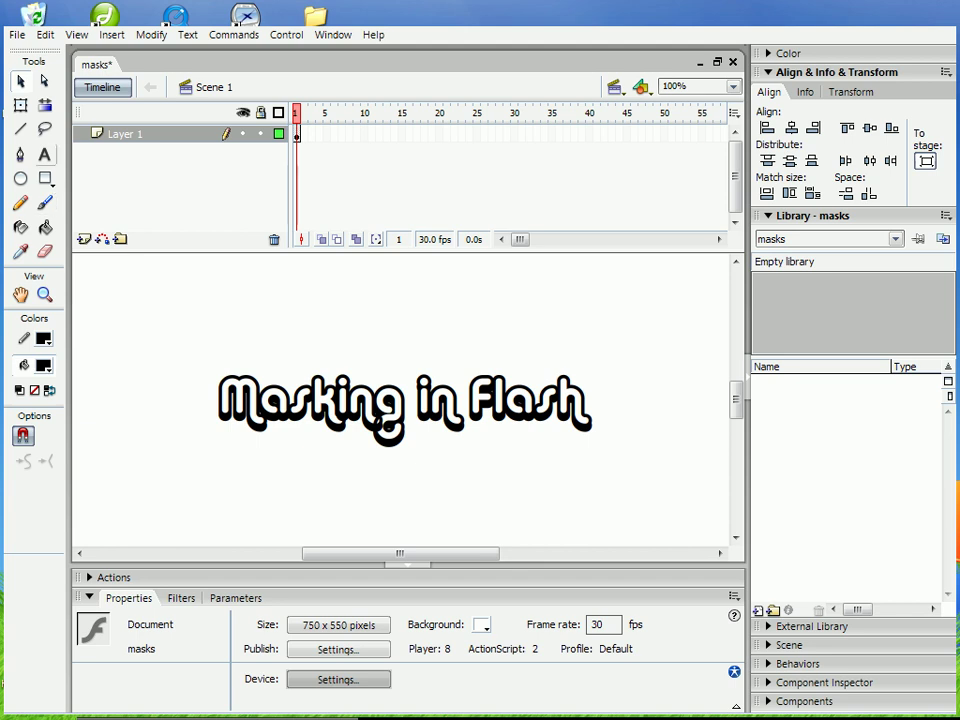
# Delete the "Masking in Flash" title text from the stage.
pyautogui.click(44, 154)
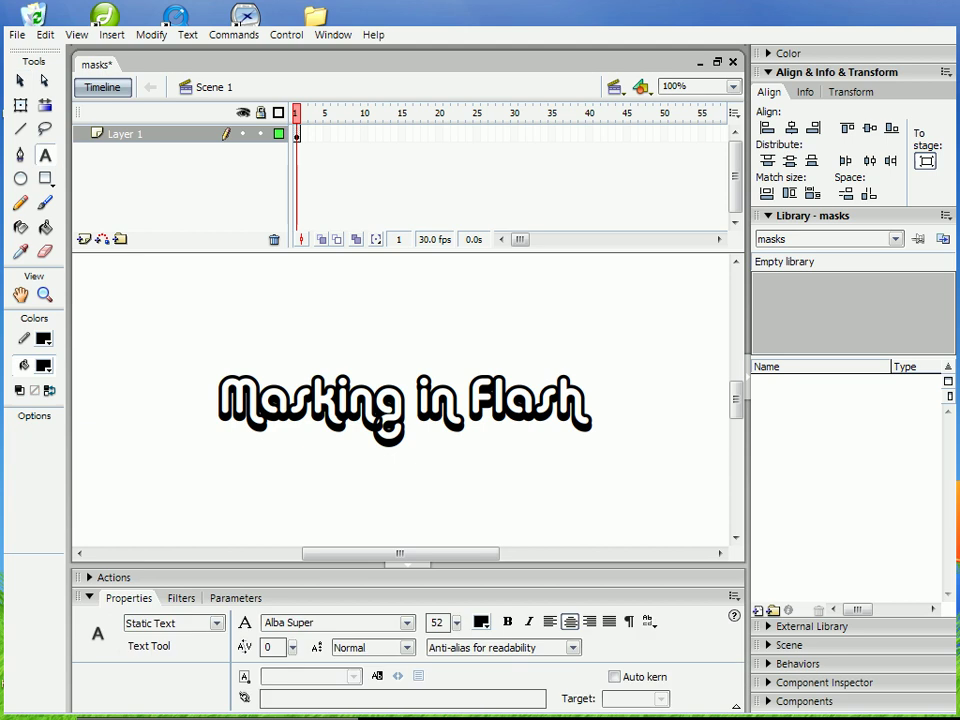
pyautogui.click(20, 81)
pyautogui.click(340, 402)
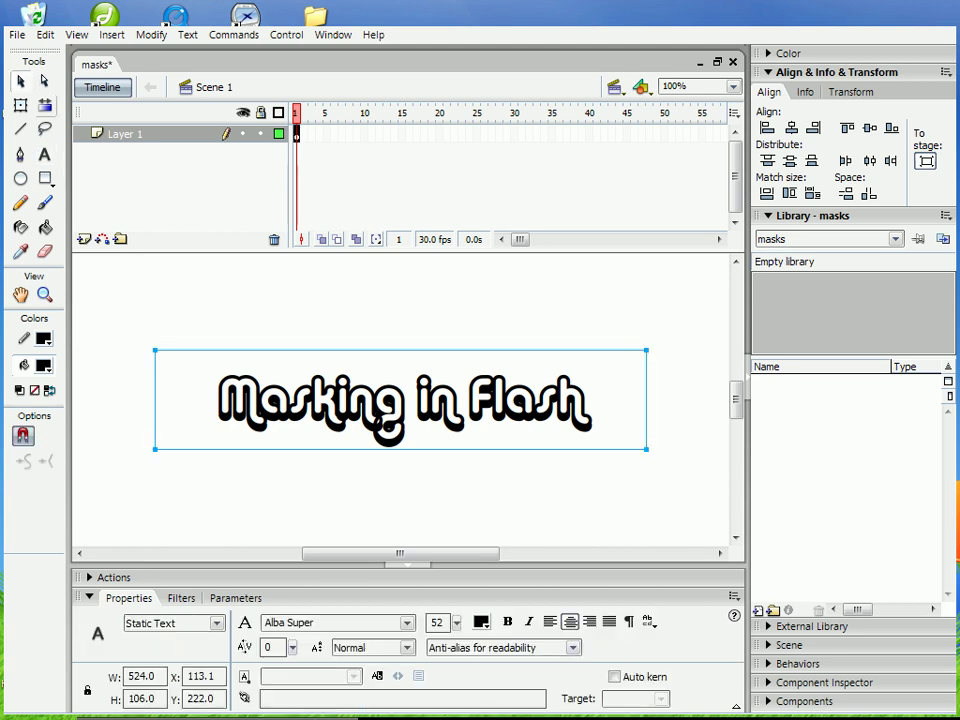
pyautogui.press('Delete')
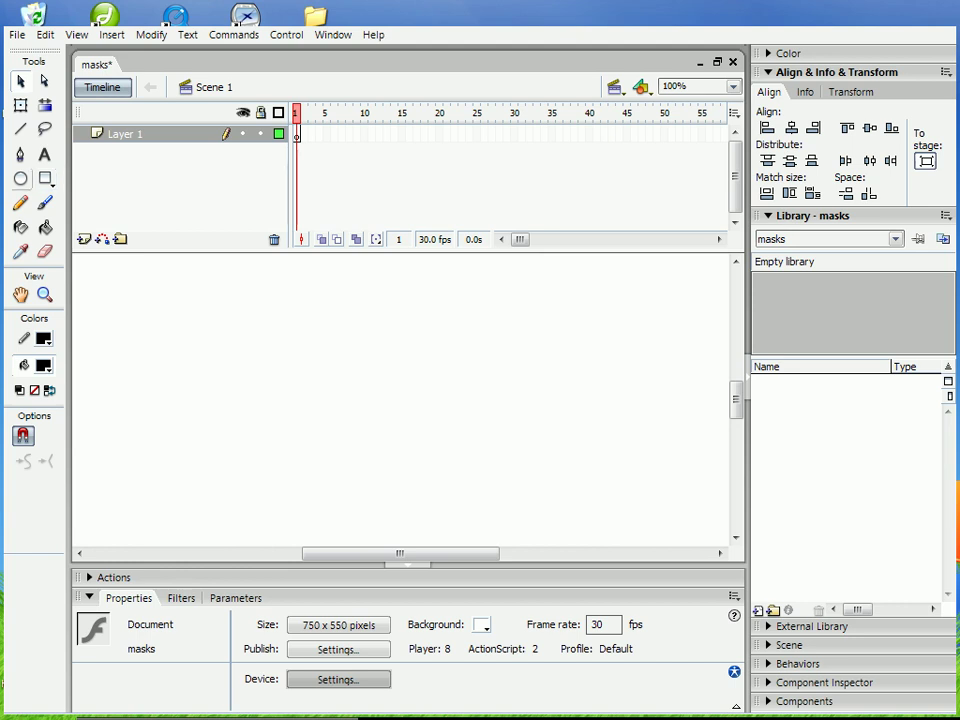
# Draw a black rectangle about 332 by 201 px on the stage and convert its fill to a movie clip symbol.
pyautogui.press('r')
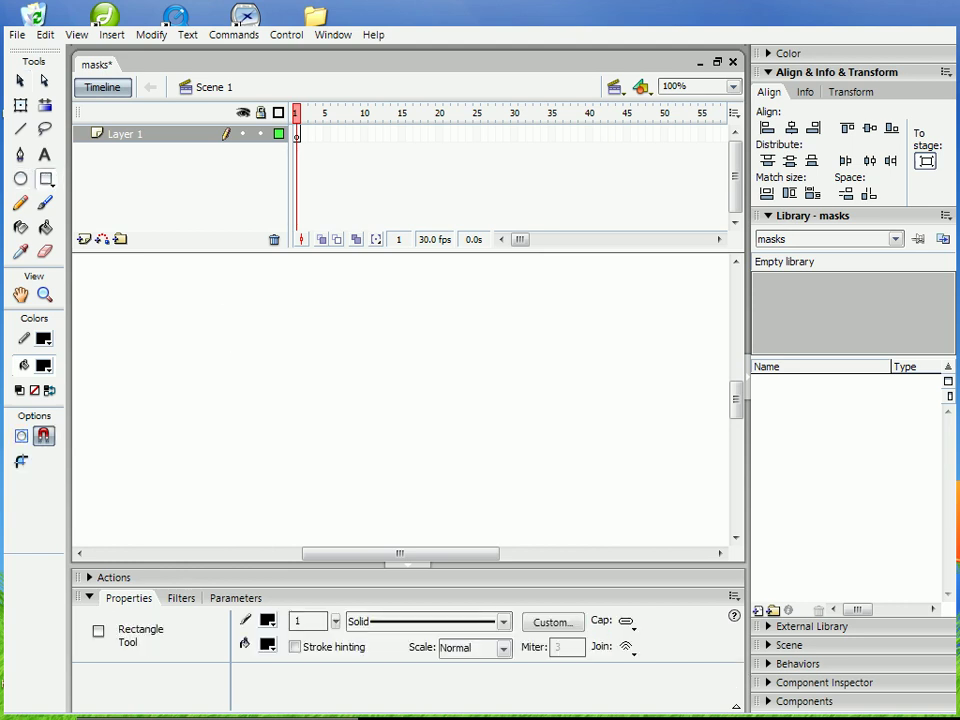
pyautogui.moveTo(227, 304); pyautogui.dragTo(540, 494)
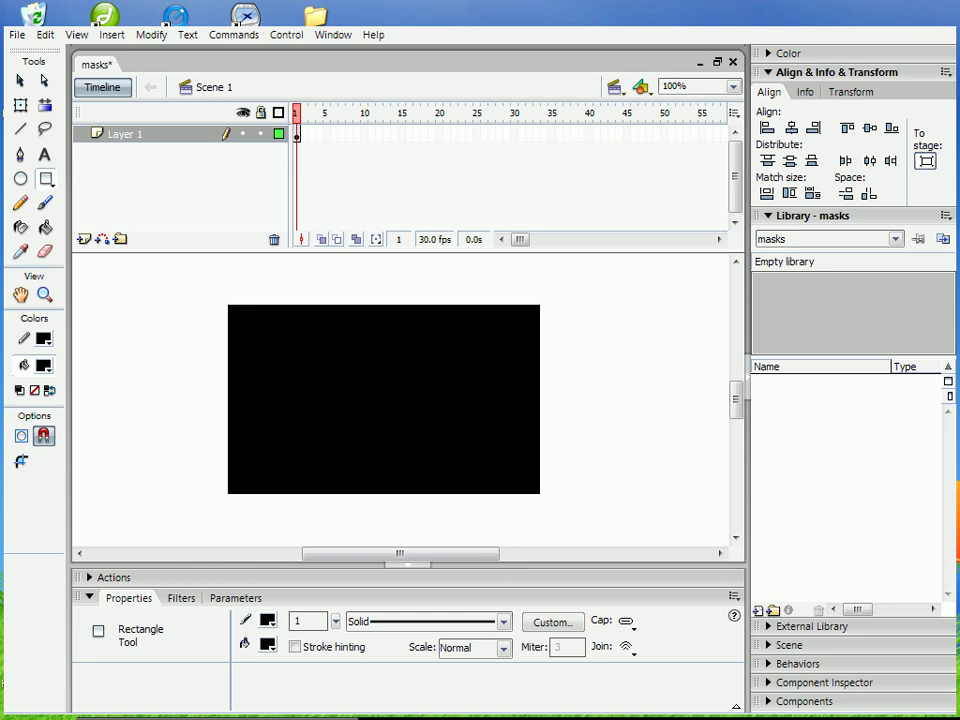
pyautogui.press('v')
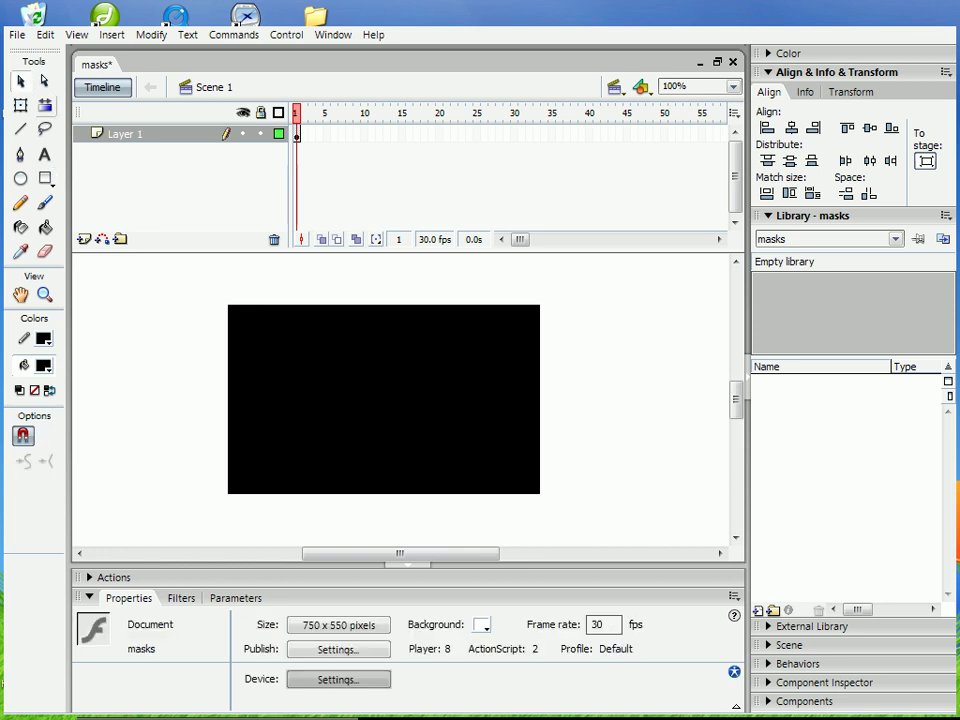
pyautogui.click(400, 405)
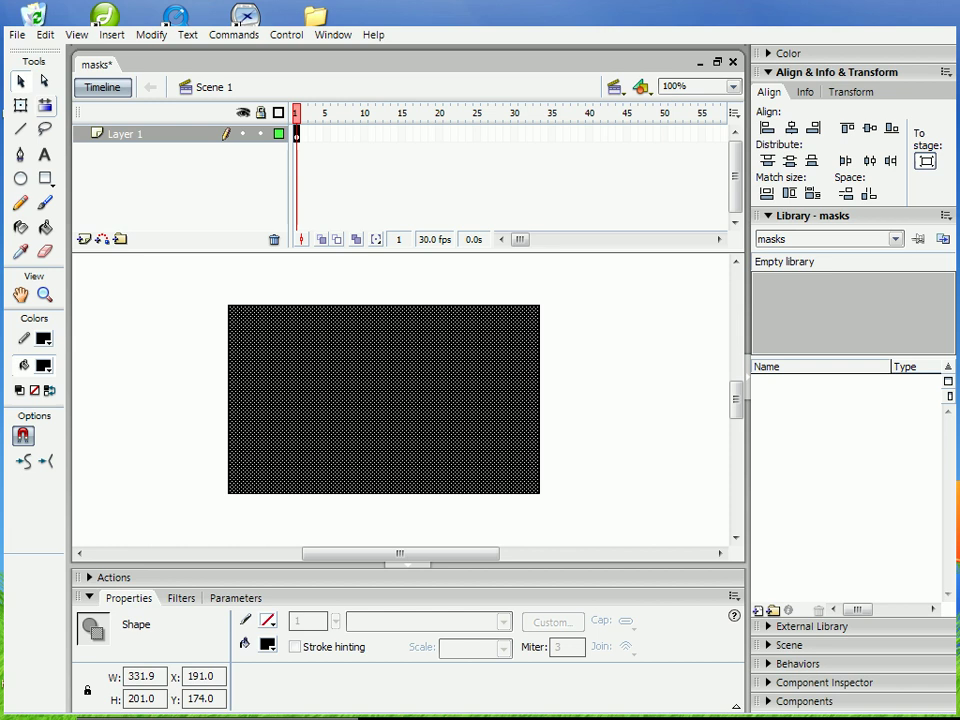
pyautogui.press('F8')
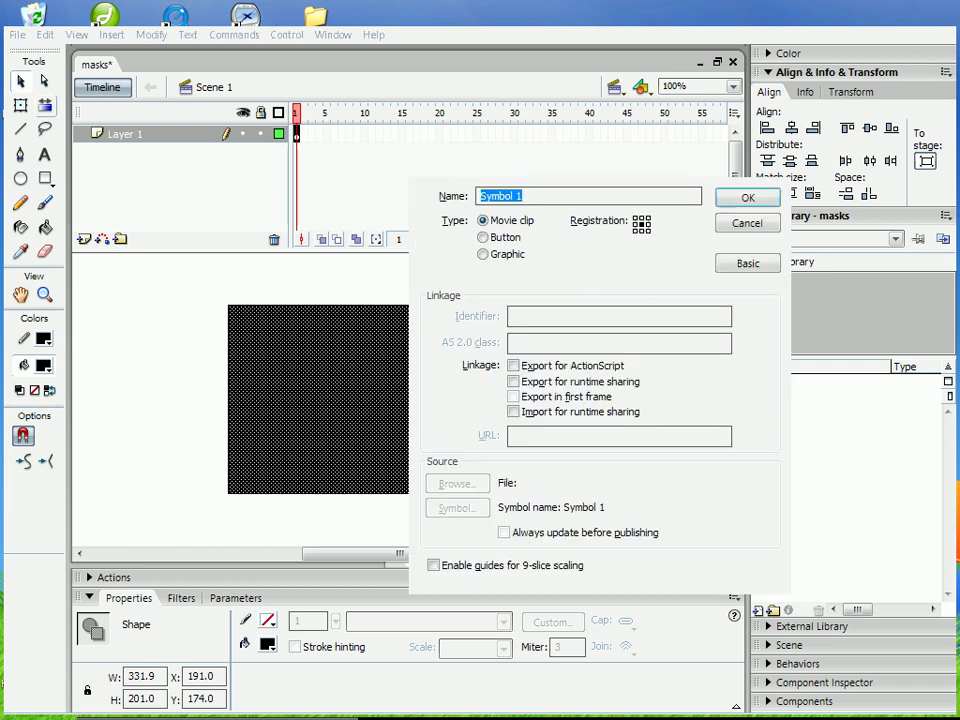
pyautogui.press('Return')
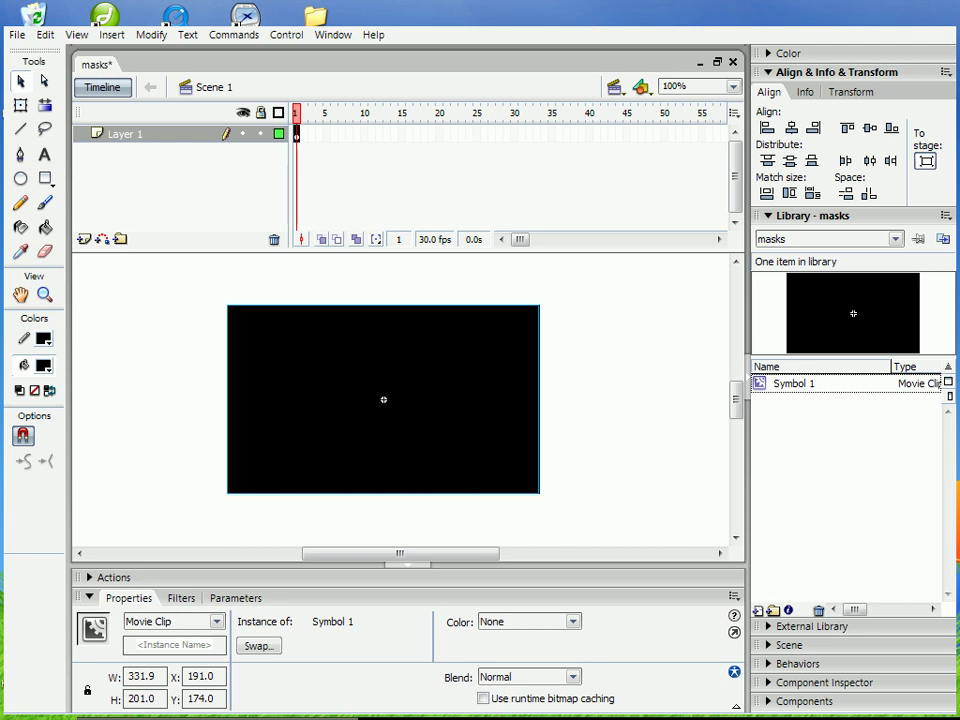
# Inside the rectangle's movie clip, add a new layer and draw an oval about 268 by 165 px over the rectangle.
pyautogui.rightClick(407, 410)
pyautogui.click(452, 267)
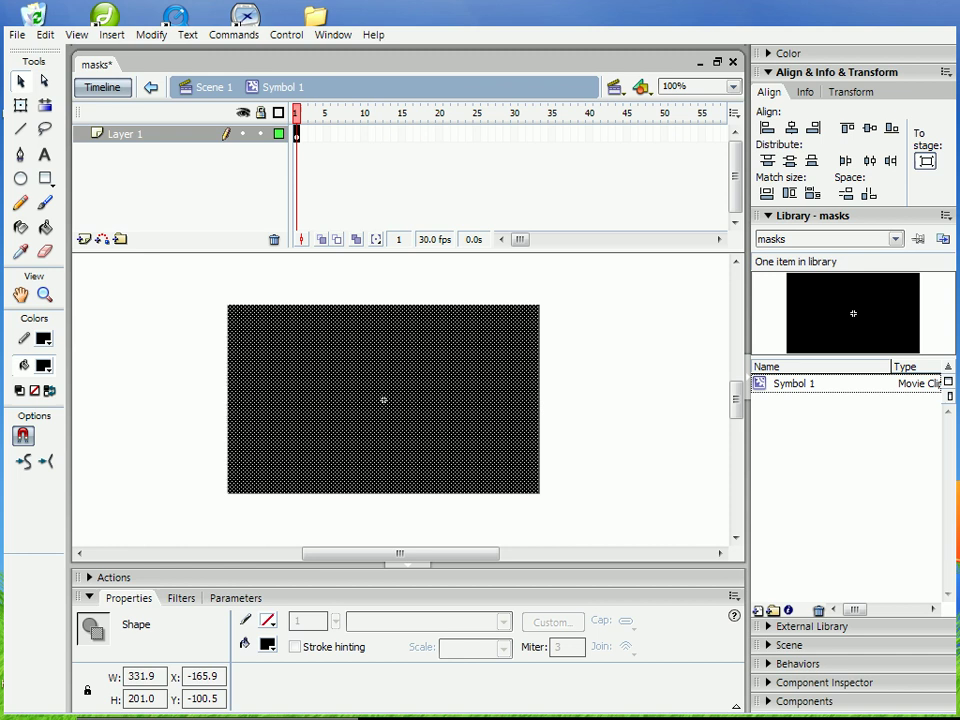
pyautogui.click(84, 239)
pyautogui.press('o')
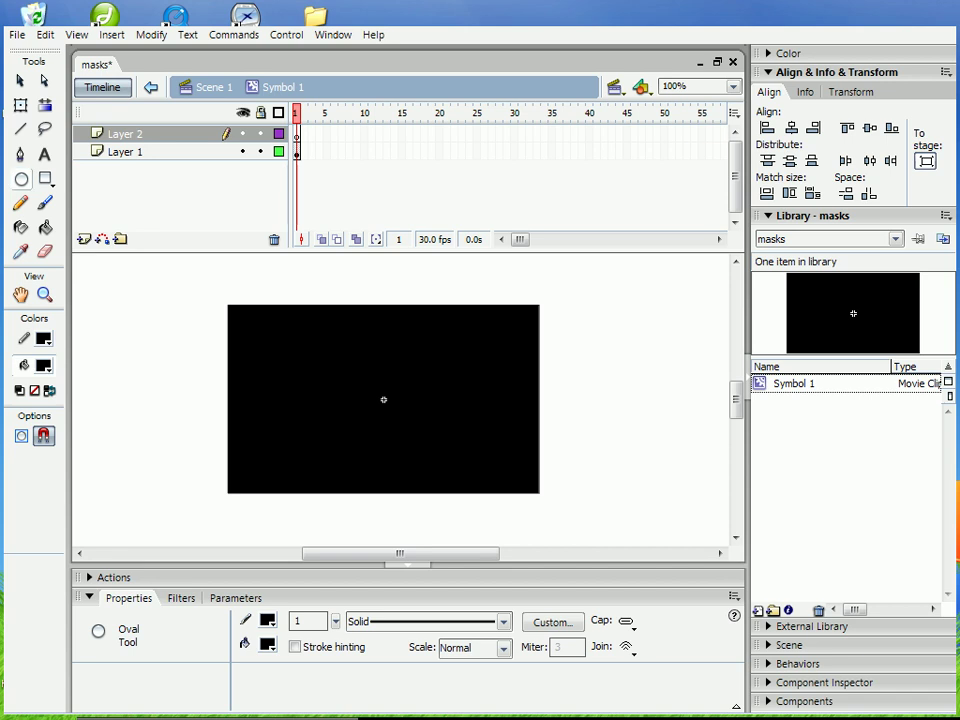
pyautogui.moveTo(256, 317); pyautogui.dragTo(510, 472)
# Change the oval's fill colour to bright green and deselect it.
pyautogui.click(21, 81)
pyautogui.click(370, 390)
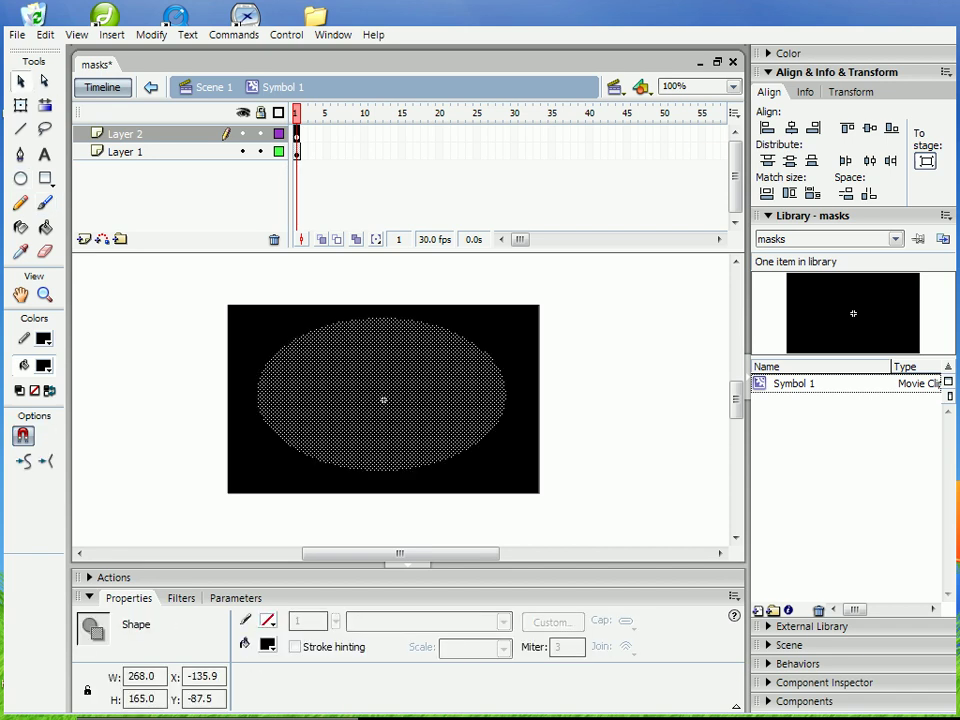
pyautogui.click(43, 339)
pyautogui.click(43, 339)
pyautogui.click(43, 366)
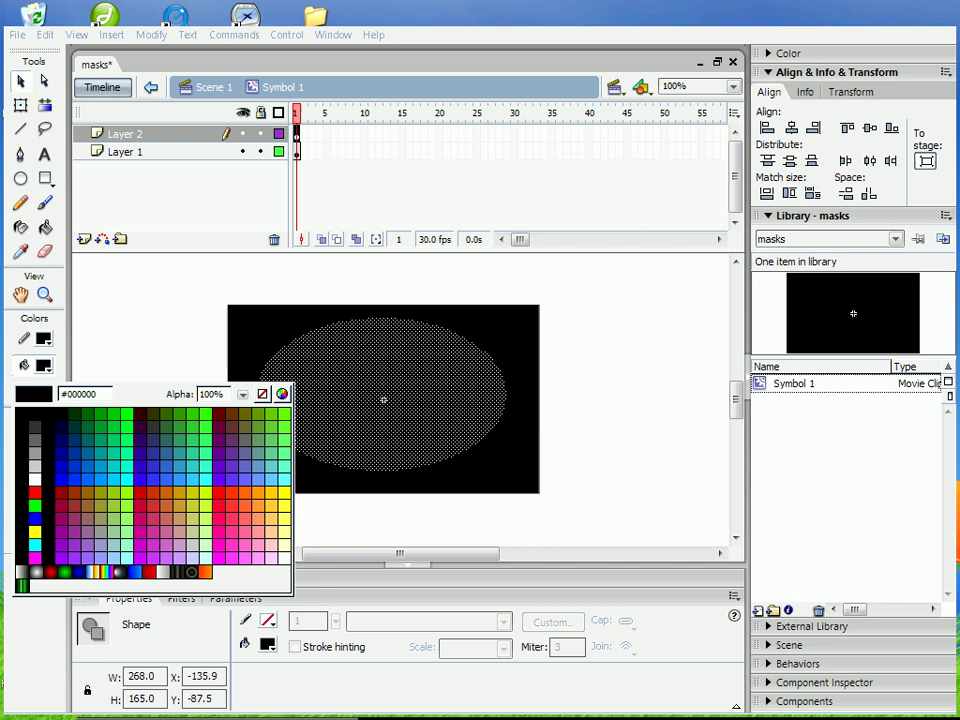
pyautogui.click(122, 416)
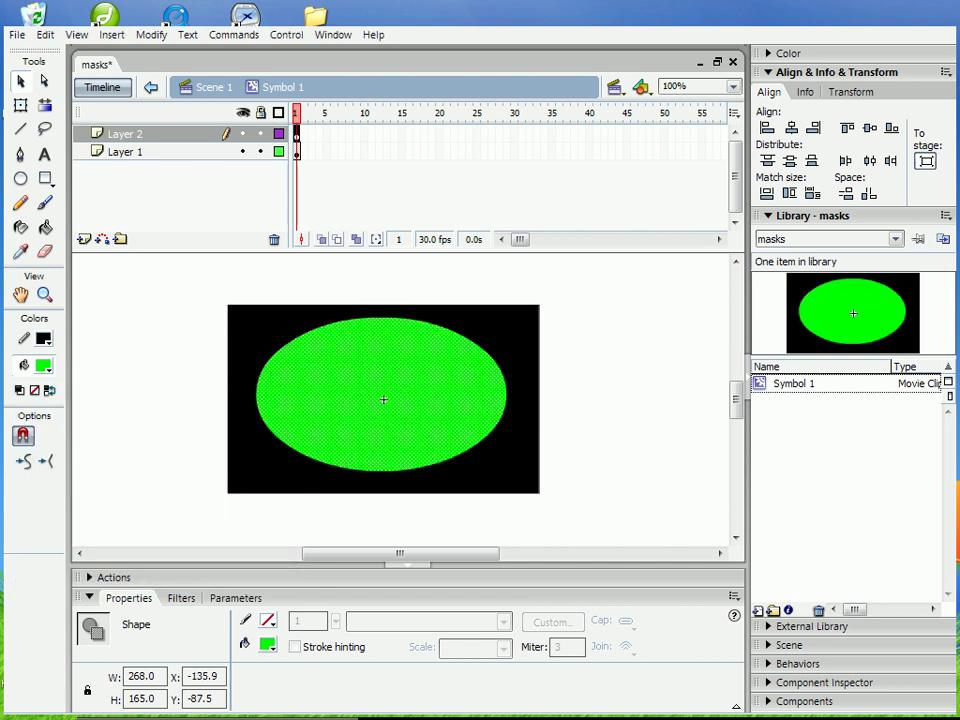
pyautogui.hotkey('ctrl', 'shift', 'a')
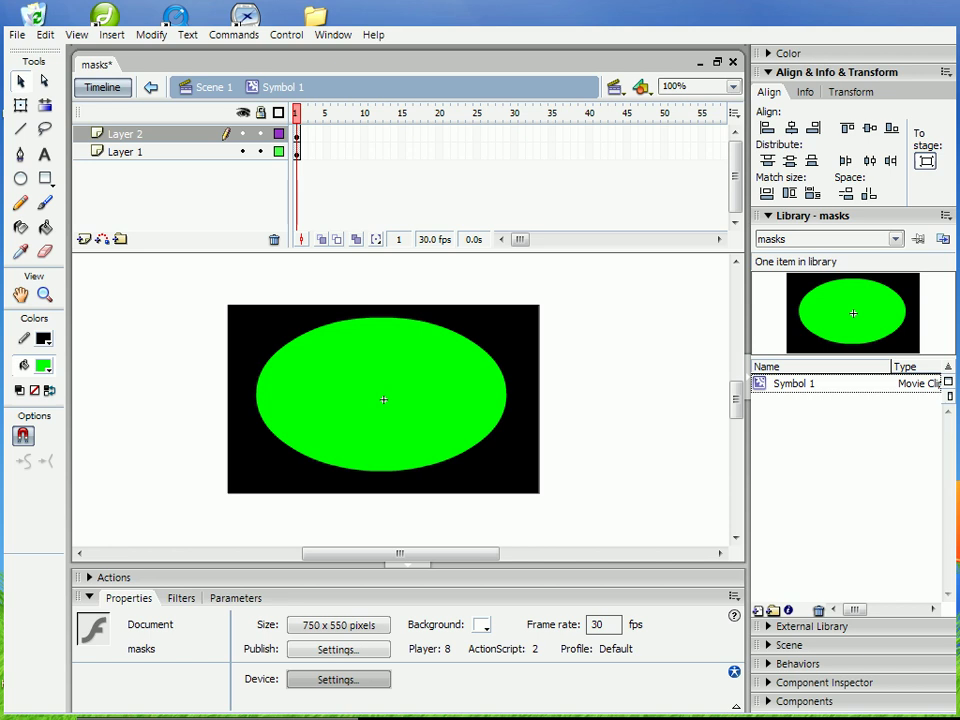
# Turn Layer 2, which holds the green oval, into a mask for Layer 1.
pyautogui.click(381, 394)
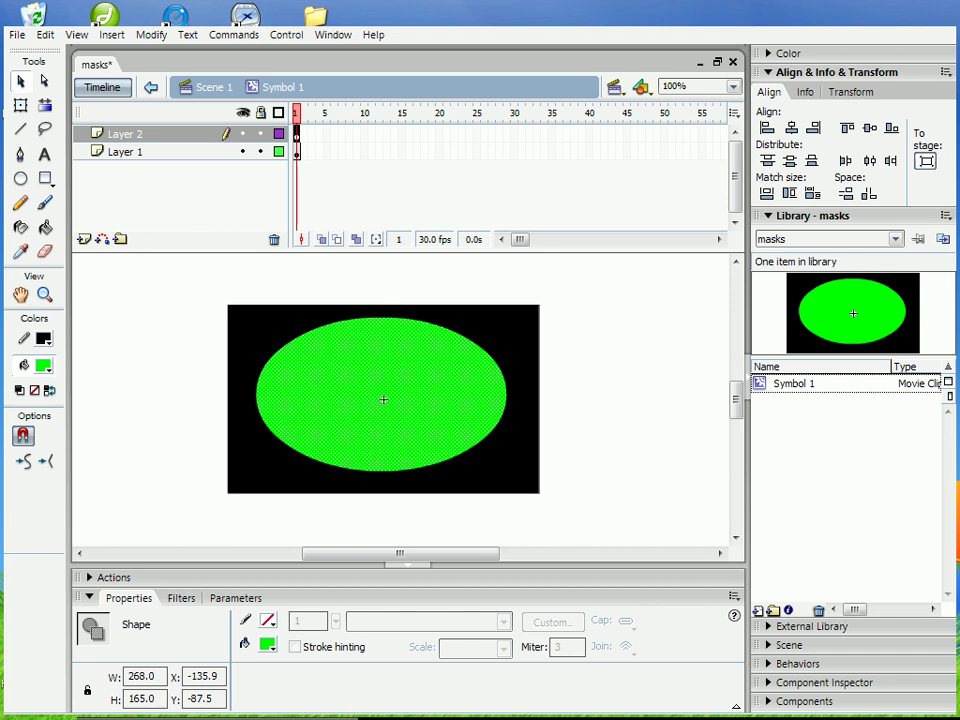
pyautogui.click(160, 133)
pyautogui.rightClick(186, 133)
pyautogui.press('Escape')
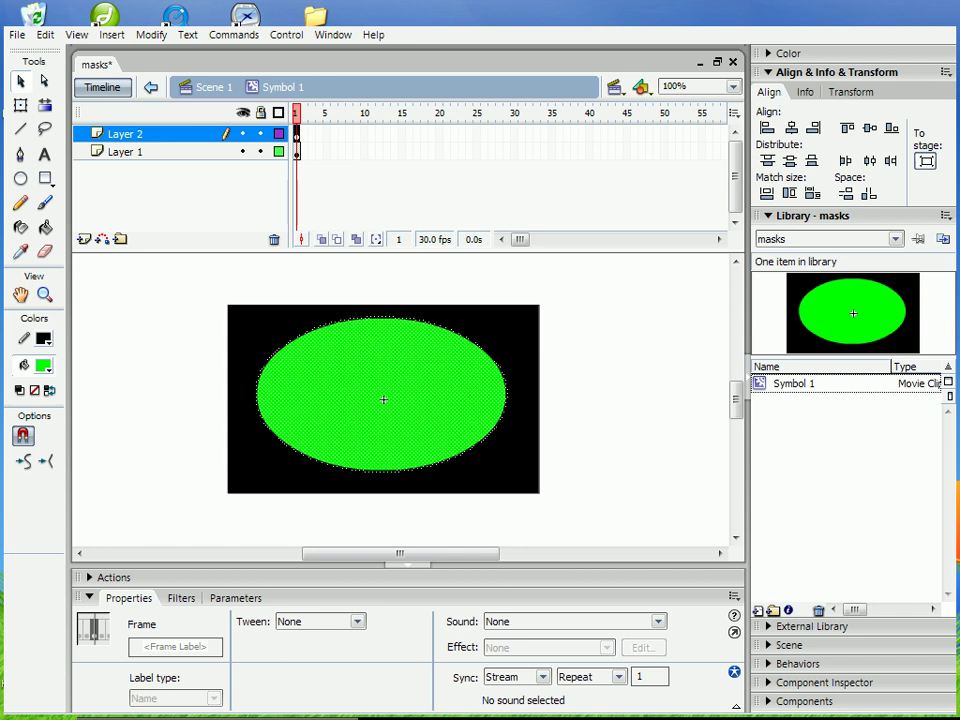
pyautogui.rightClick(179, 133)
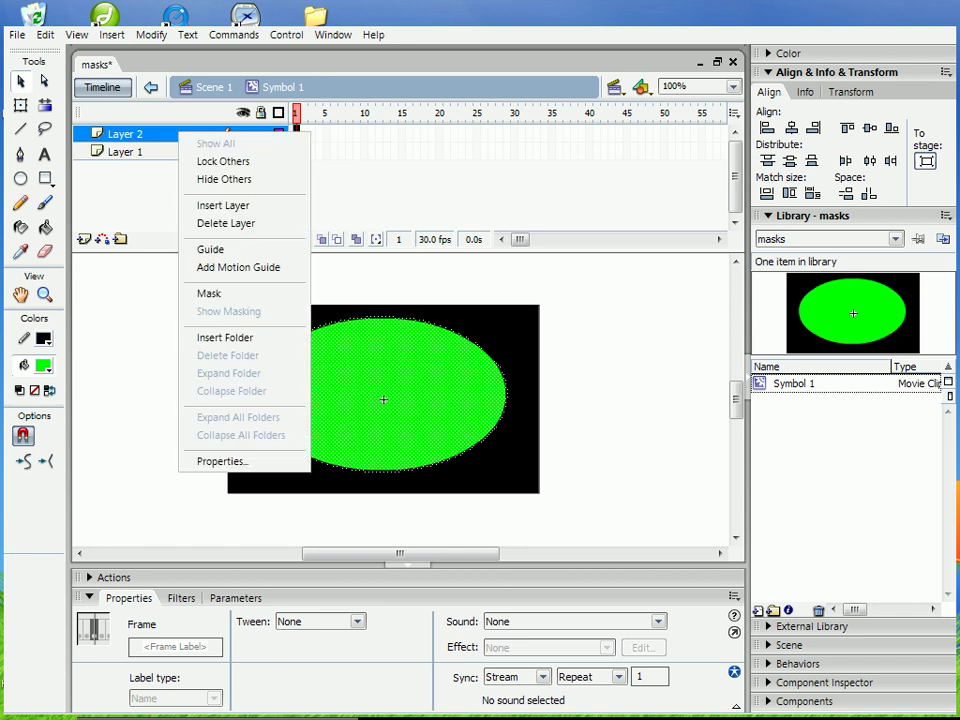
pyautogui.click(209, 293)
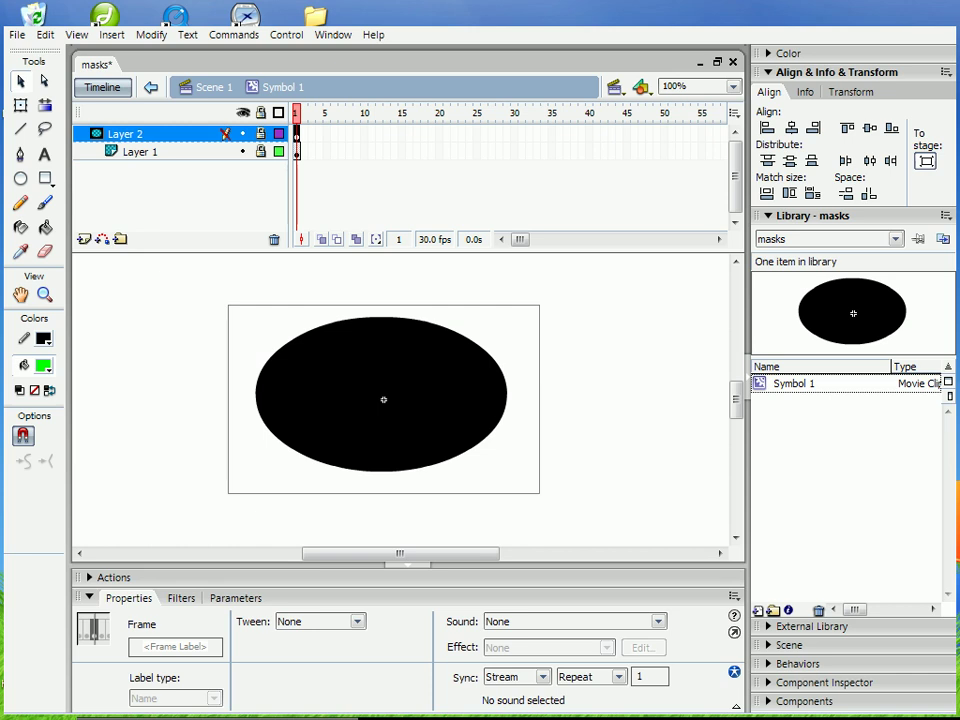
# Unlock the masked Layer 1 and hide the Layer 2 mask.
pyautogui.click(261, 152)
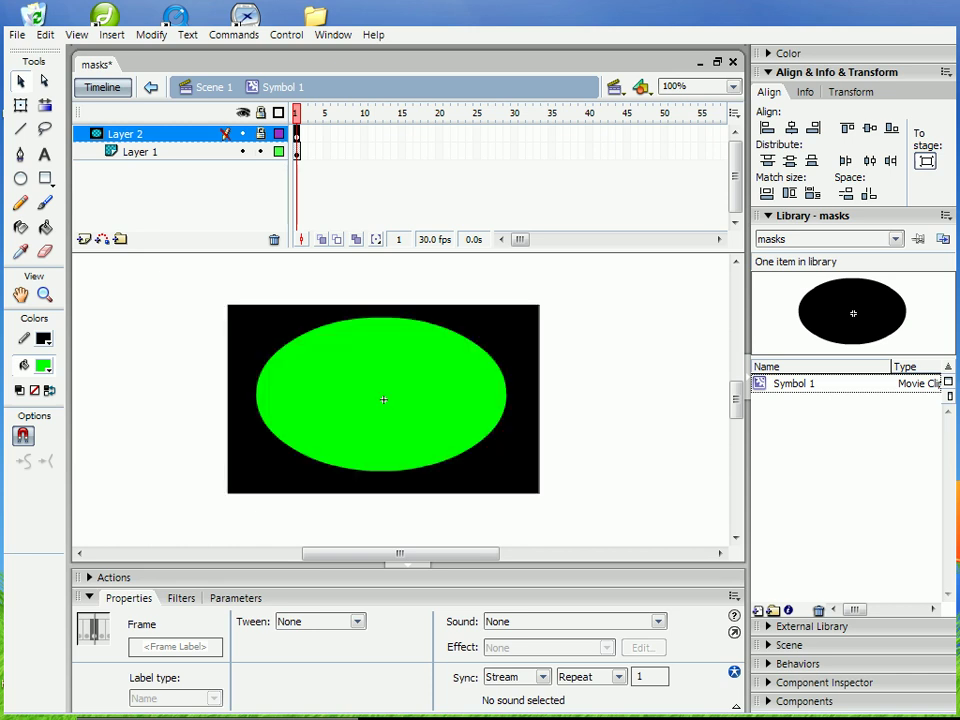
pyautogui.click(246, 330)
pyautogui.click(175, 345)
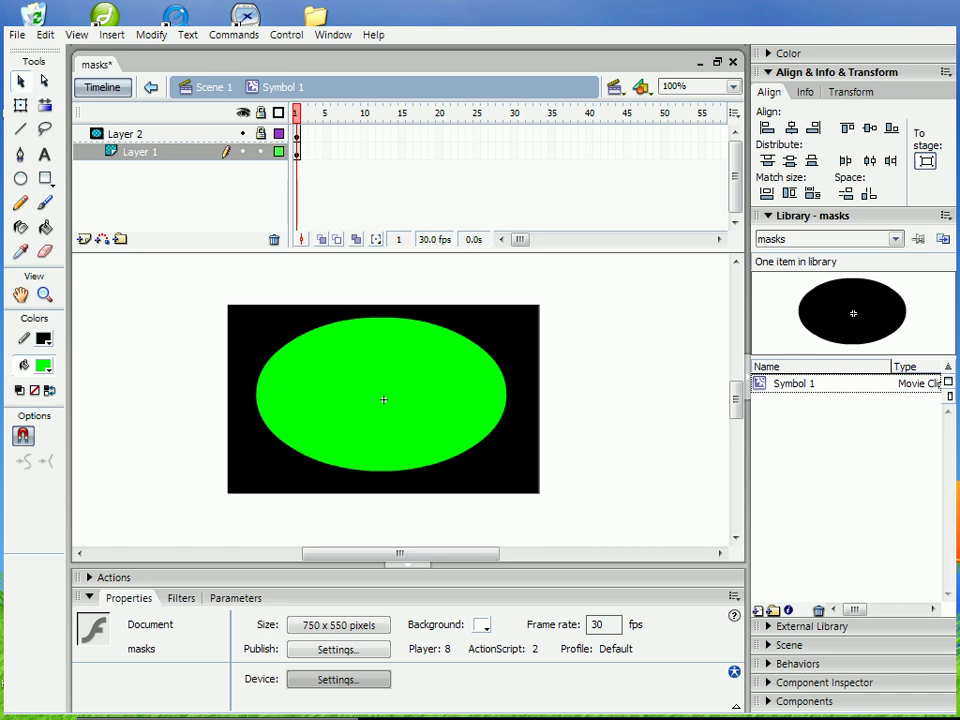
pyautogui.click(246, 330)
pyautogui.click(175, 345)
pyautogui.click(242, 133)
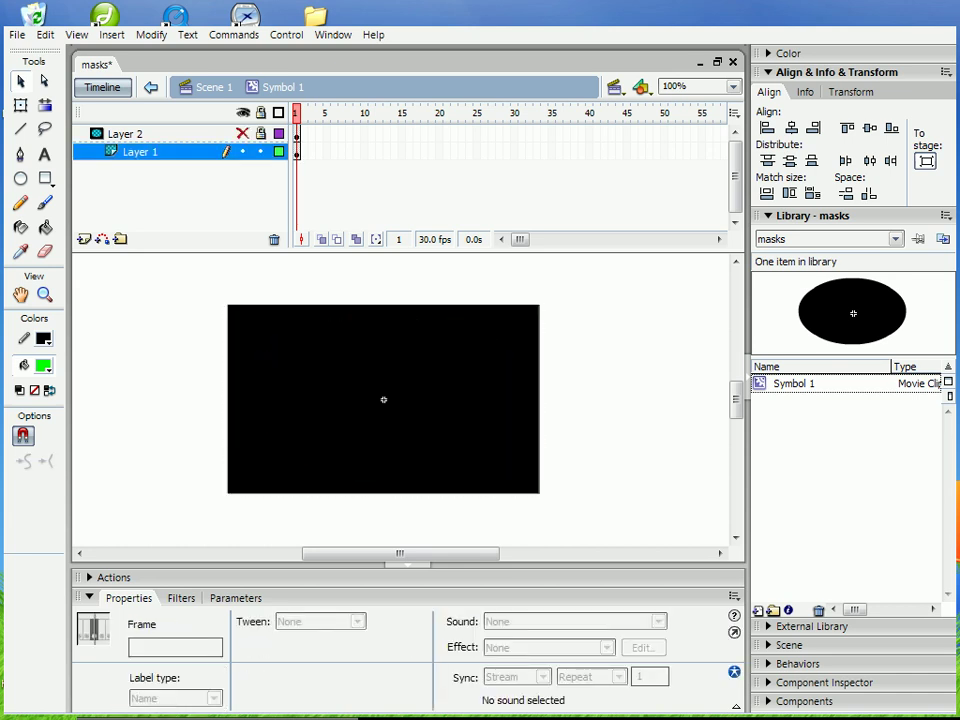
# Nudge the black rectangle on Layer 1 down 10 px and then move it back up 10 px.
pyautogui.click(262, 348)
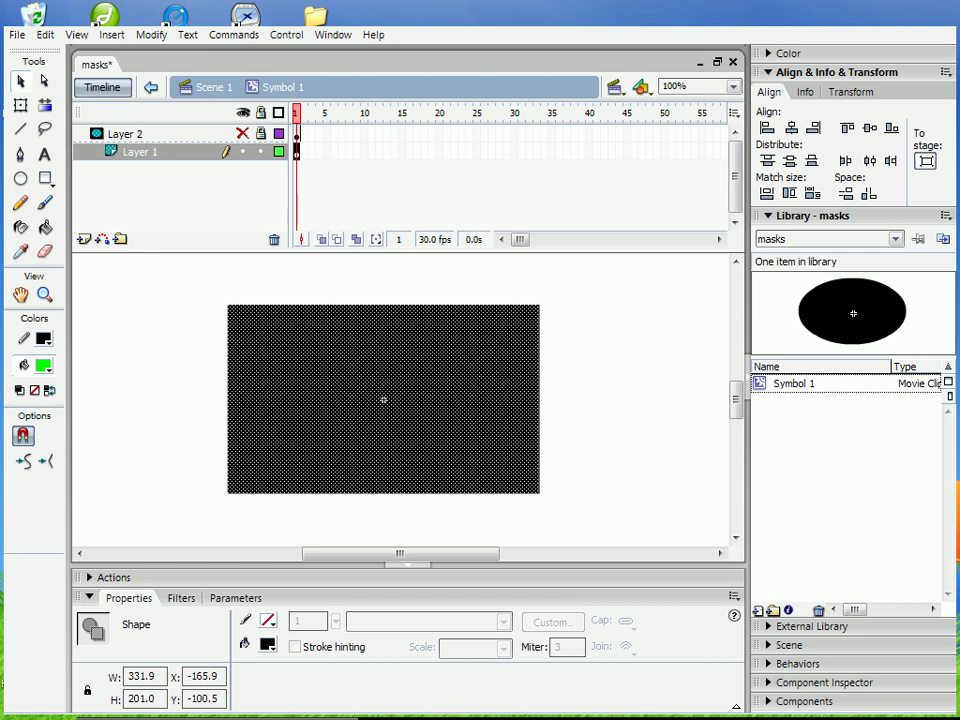
pyautogui.hotkey('shift', 'Down')
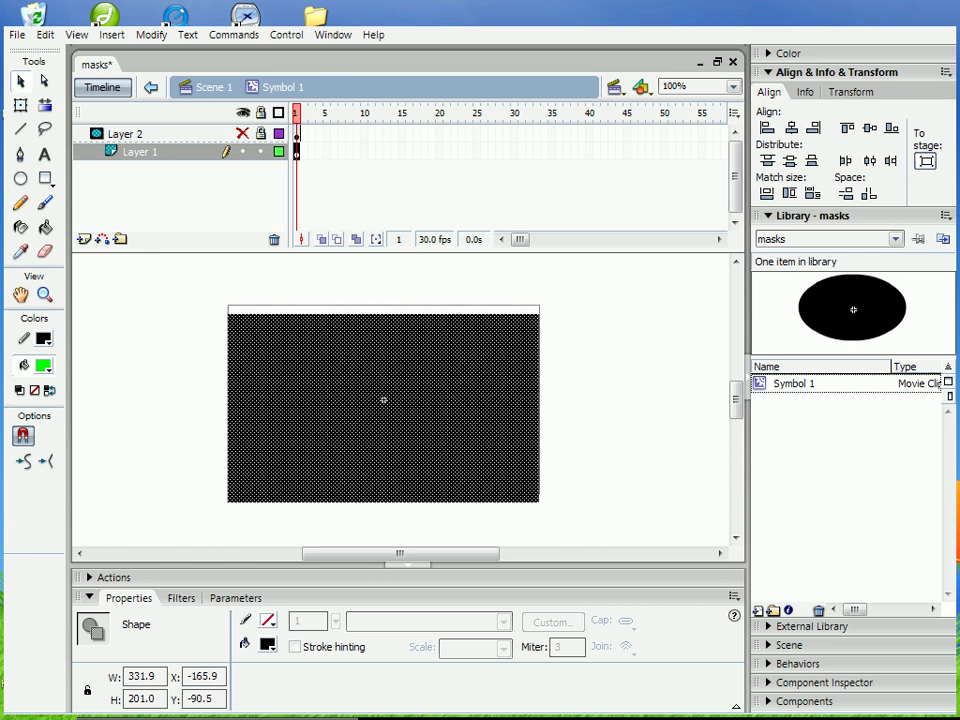
pyautogui.hotkey('ctrl', 'shift', 'a')
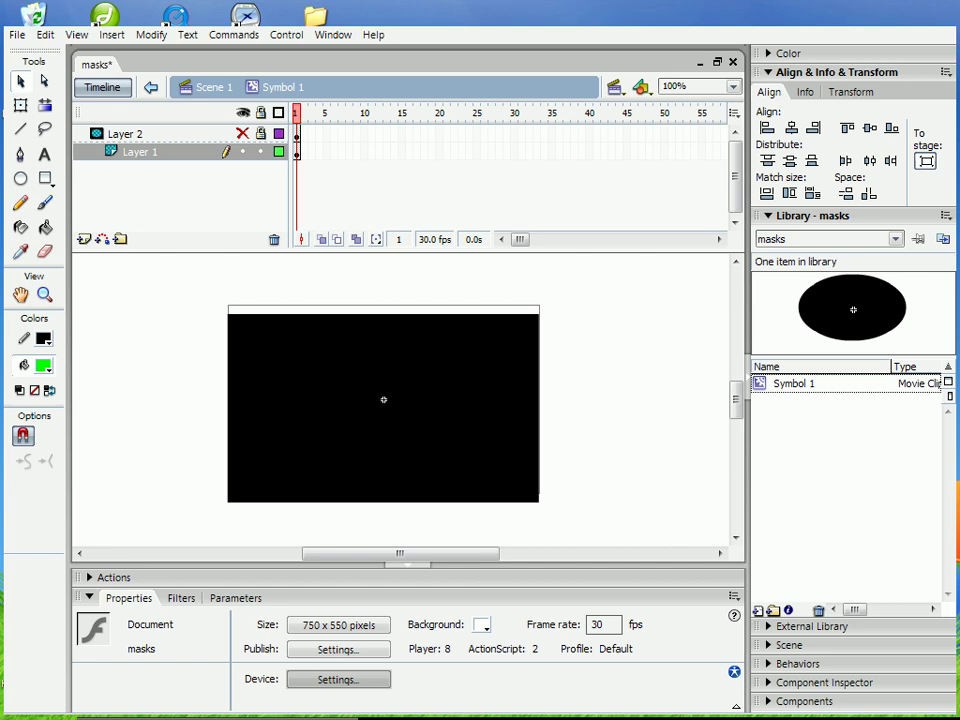
pyautogui.hotkey('ctrl', 'a')
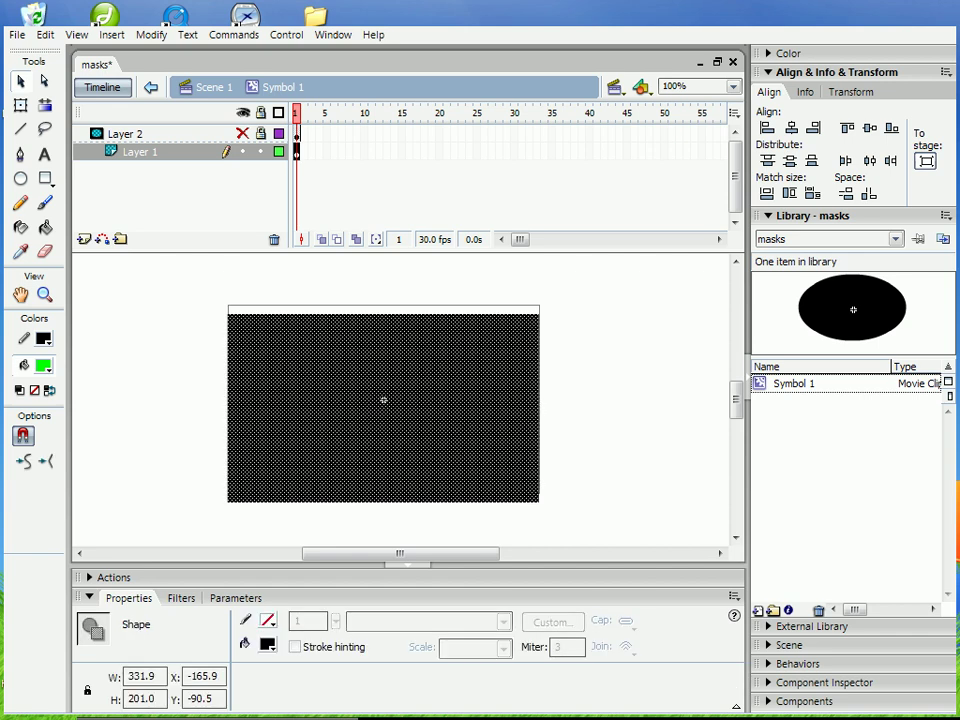
pyautogui.hotkey('shift', 'Up')
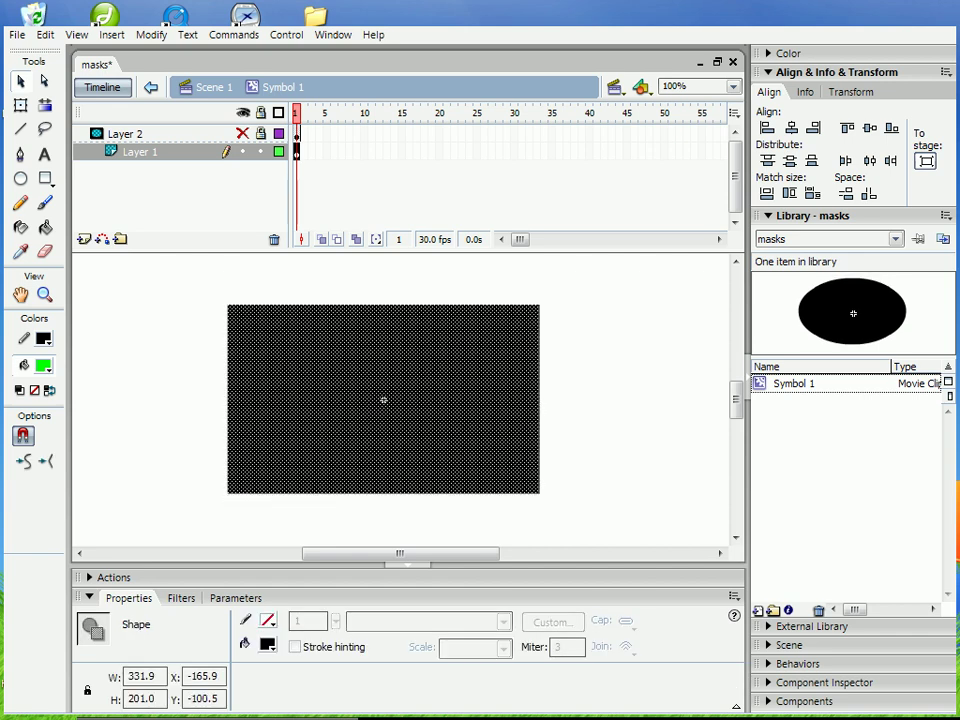
# Return to the main scene and remove the leftover rectangular outline around the masked oval.
pyautogui.hotkey('ctrl', 'e')
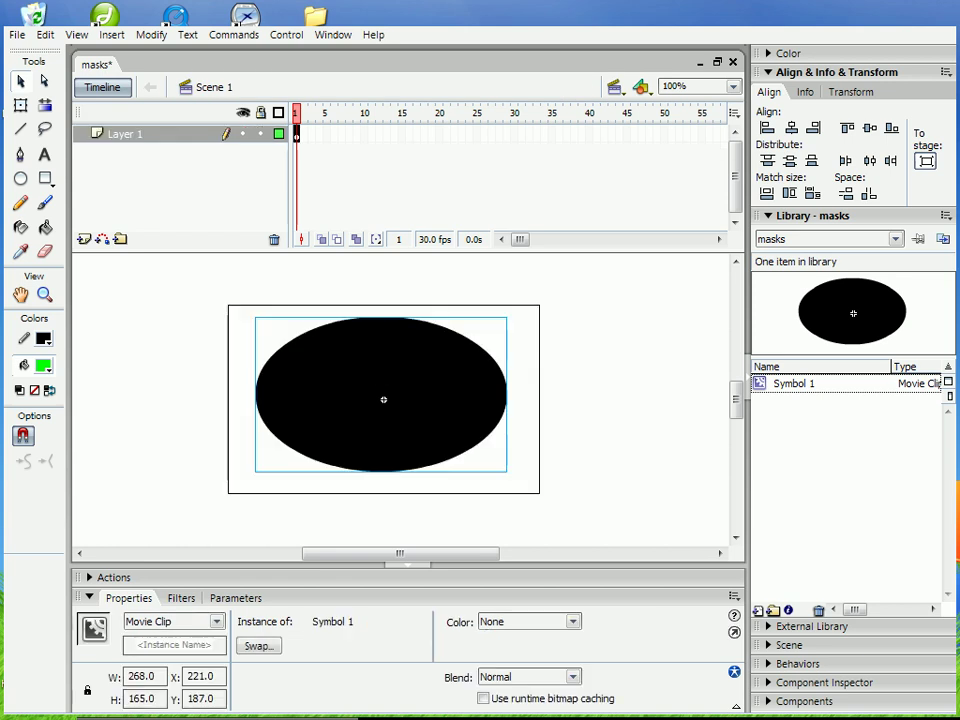
pyautogui.click(384, 305)
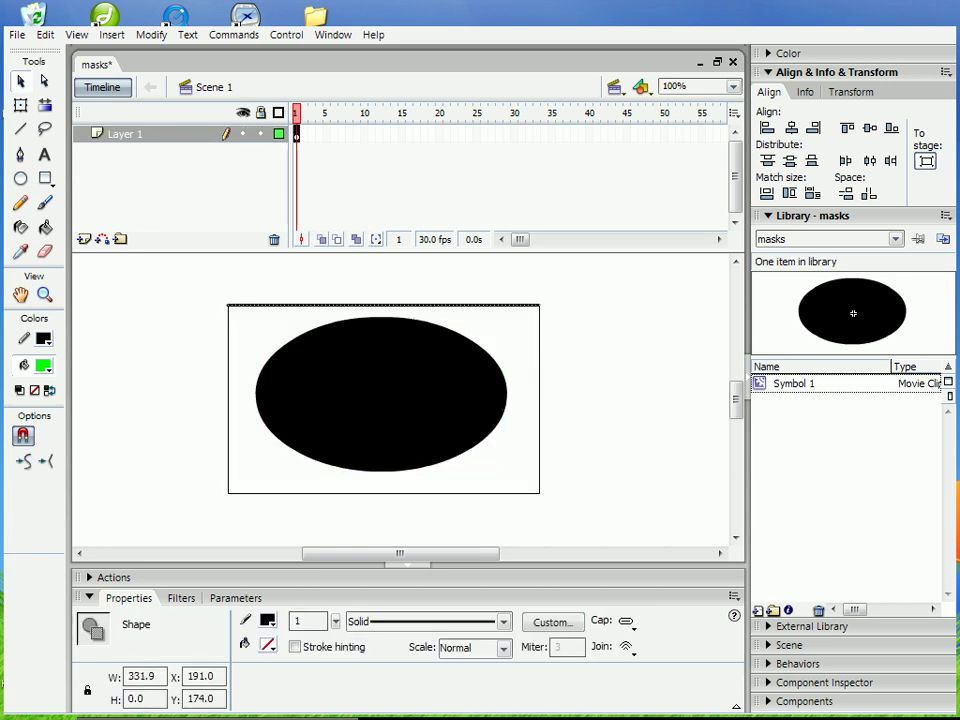
pyautogui.doubleClick(384, 305)
pyautogui.hotkey('ctrl', 'z')
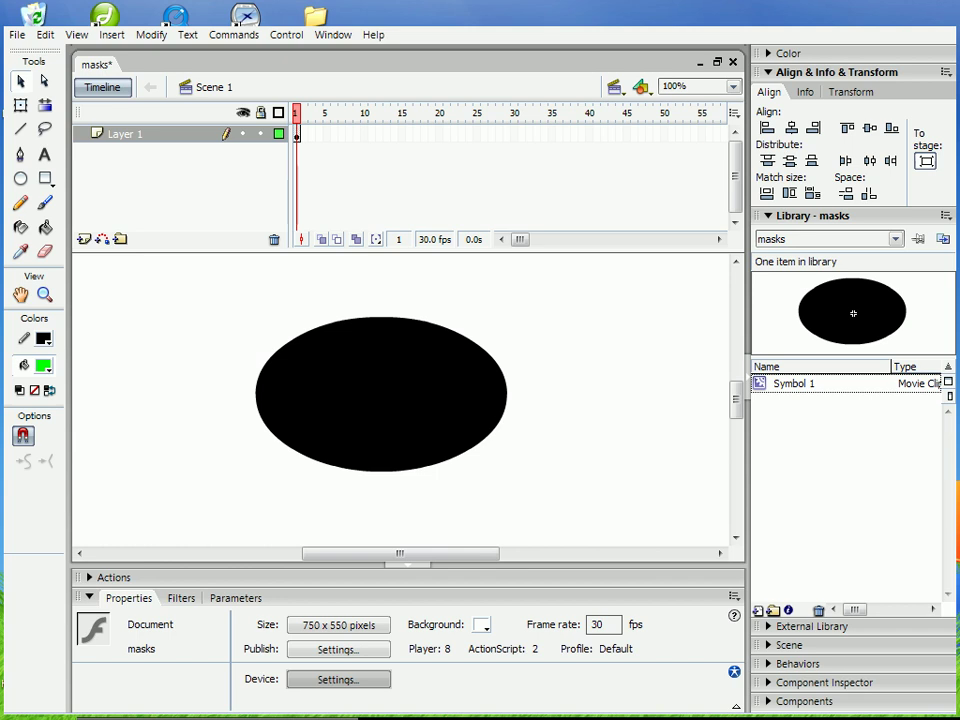
# Open the movie clip for editing, lock Layer 1 and make the Layer 2 mask visible.
pyautogui.doubleClick(382, 395)
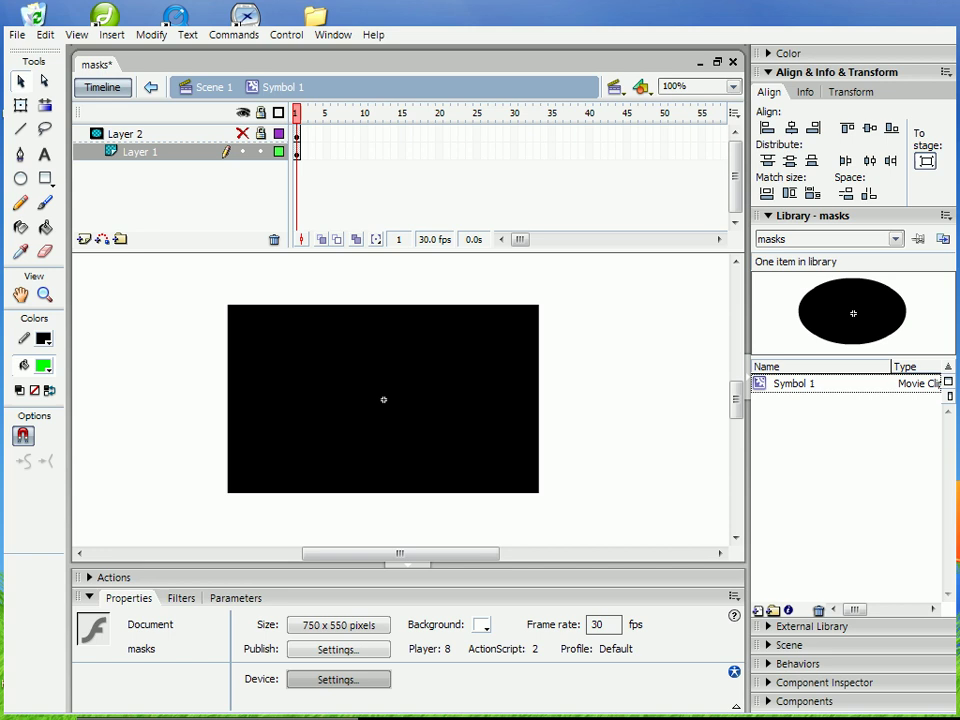
pyautogui.click(261, 152)
pyautogui.click(242, 134)
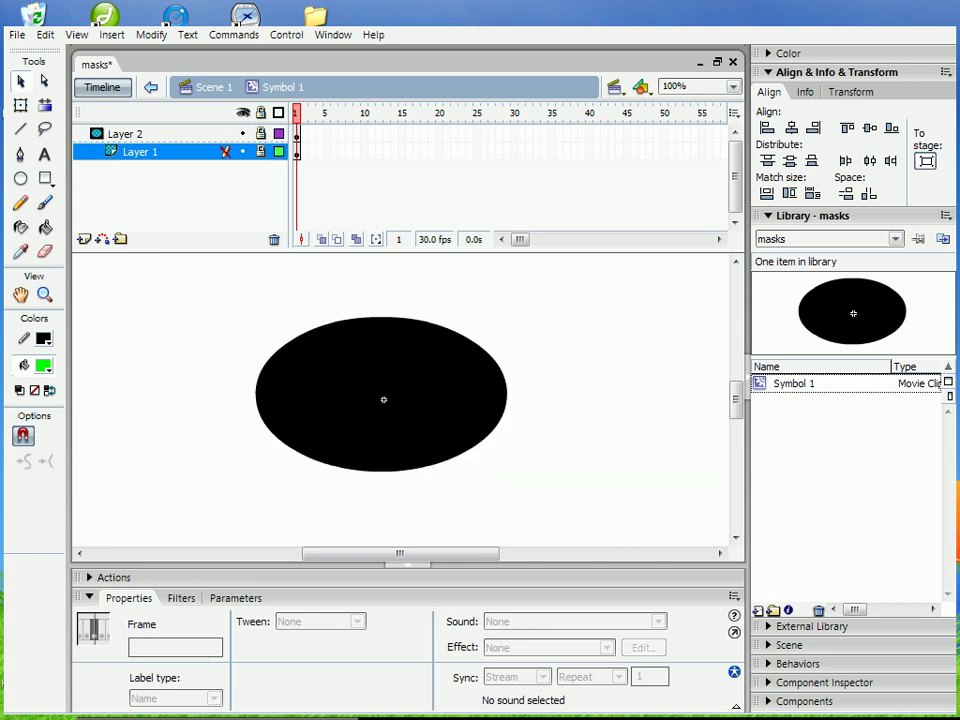
pyautogui.hotkey('alt', 'f')
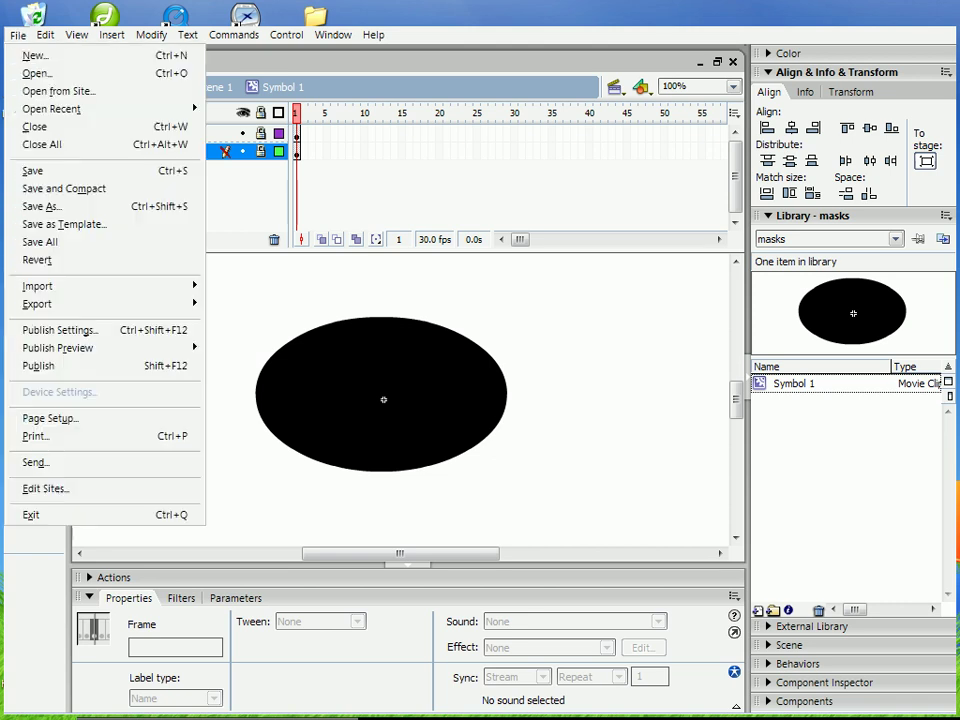
pyautogui.press('Right')
pyautogui.press('Left')
pyautogui.moveTo(100, 286)
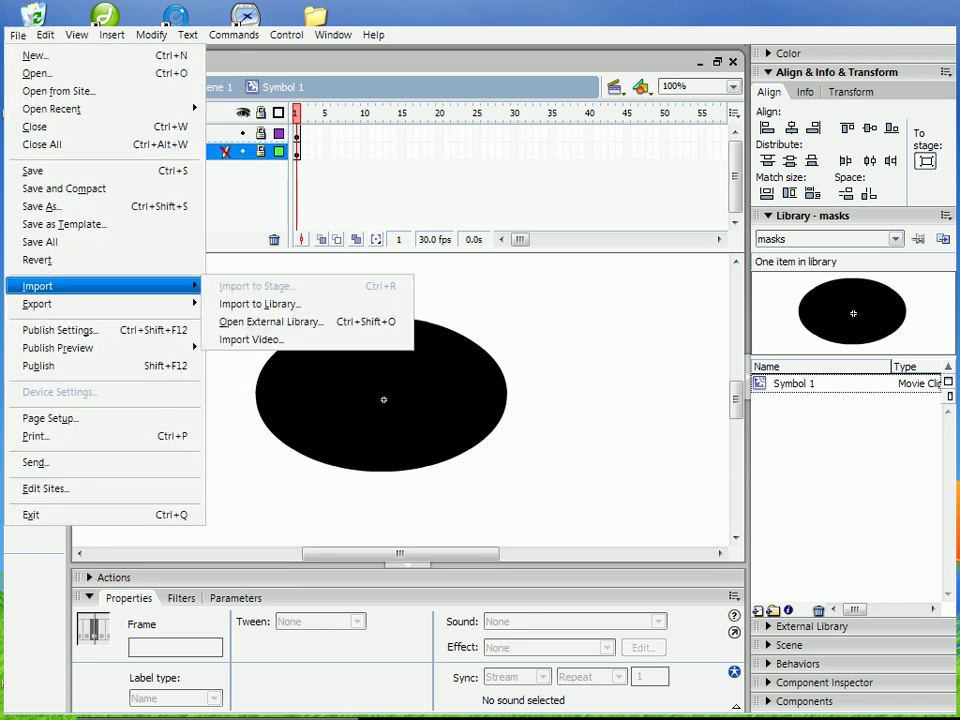
pyautogui.press('Escape')
pyautogui.press('Escape')
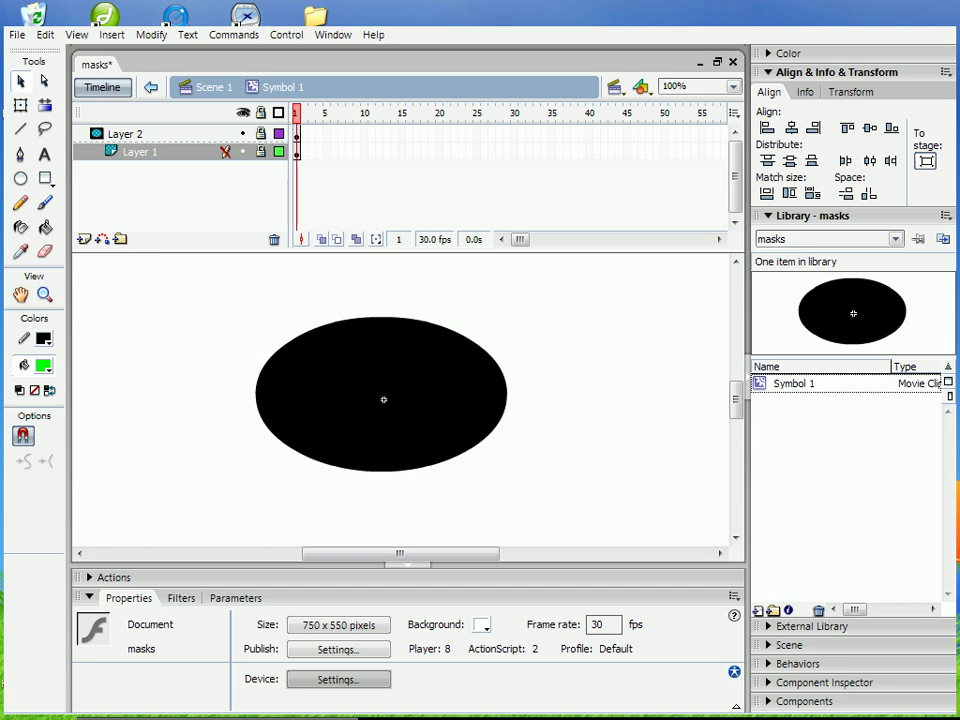
# Unlock Layer 1 and delete its black rectangle.
pyautogui.click(261, 152)
pyautogui.click(262, 330)
pyautogui.press('Delete')
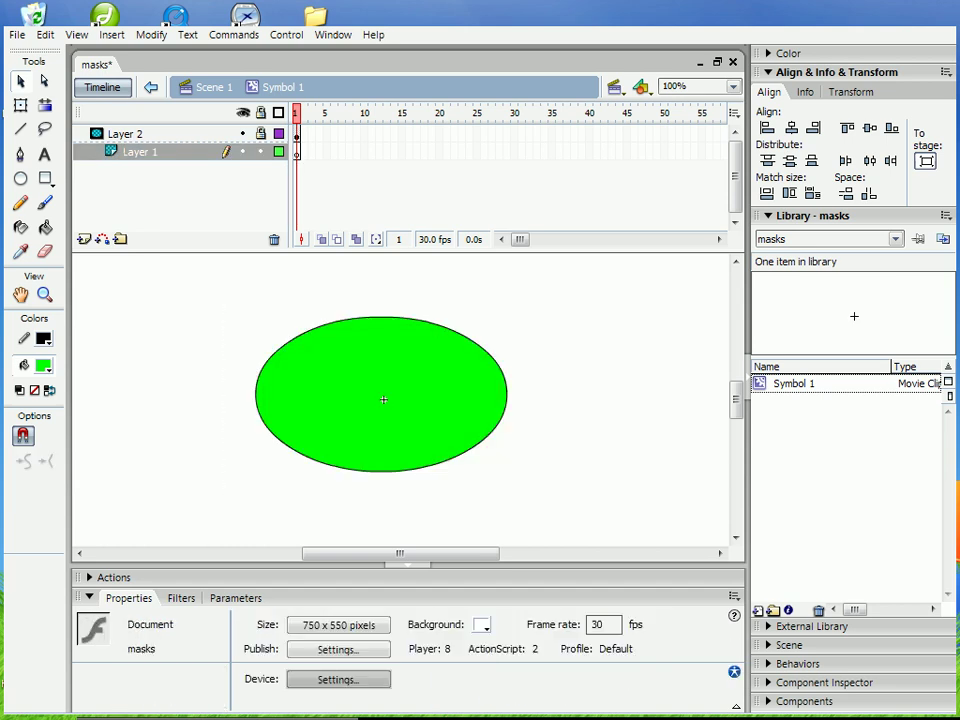
# Start an import to the stage and browse to the Tennis folder inside My Pictures.
pyautogui.click(17, 35)
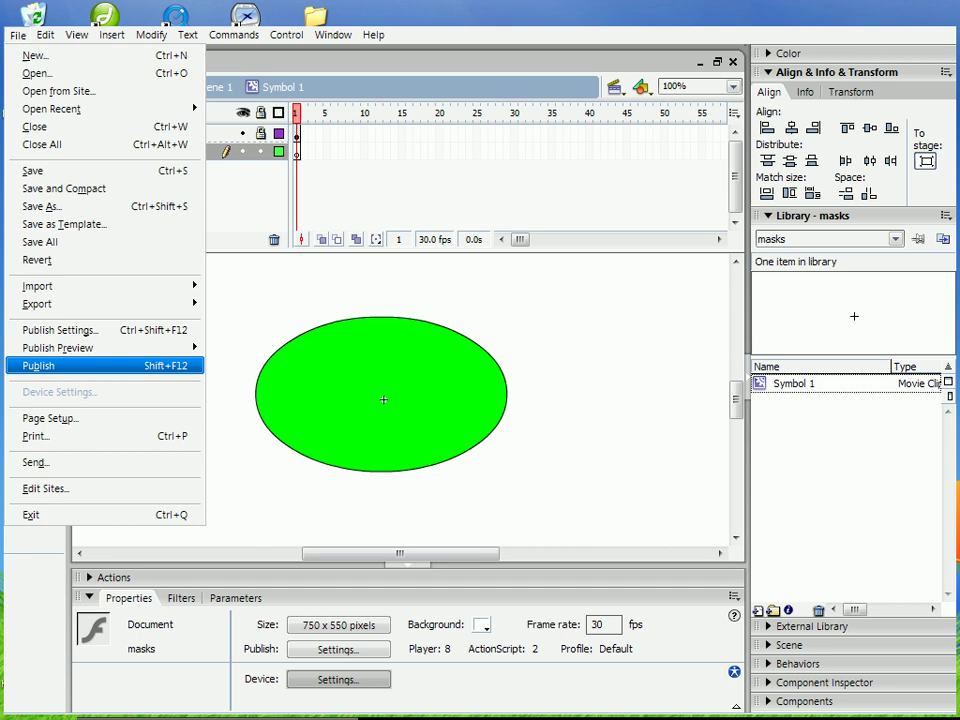
pyautogui.moveTo(100, 286)
pyautogui.press('Up')
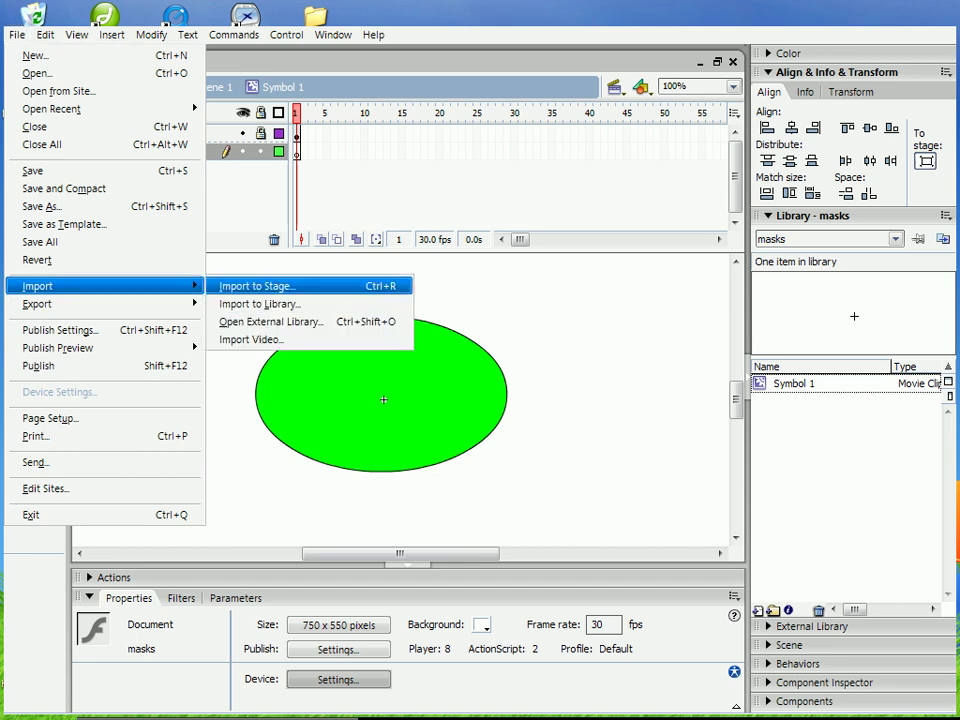
pyautogui.press('Return')
pyautogui.click(266, 390)
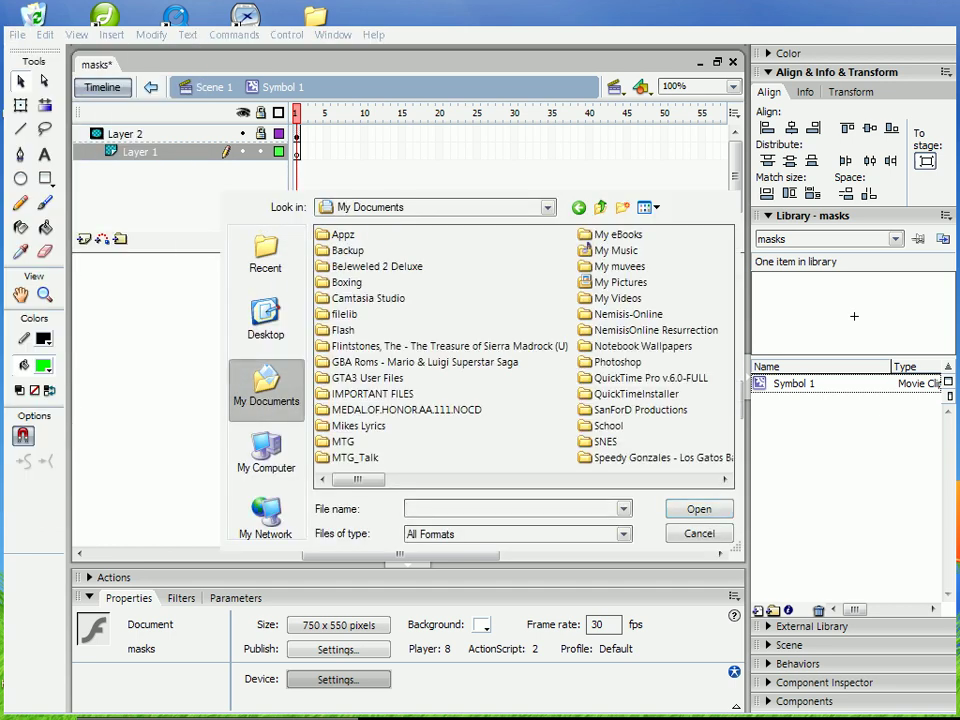
pyautogui.doubleClick(620, 282)
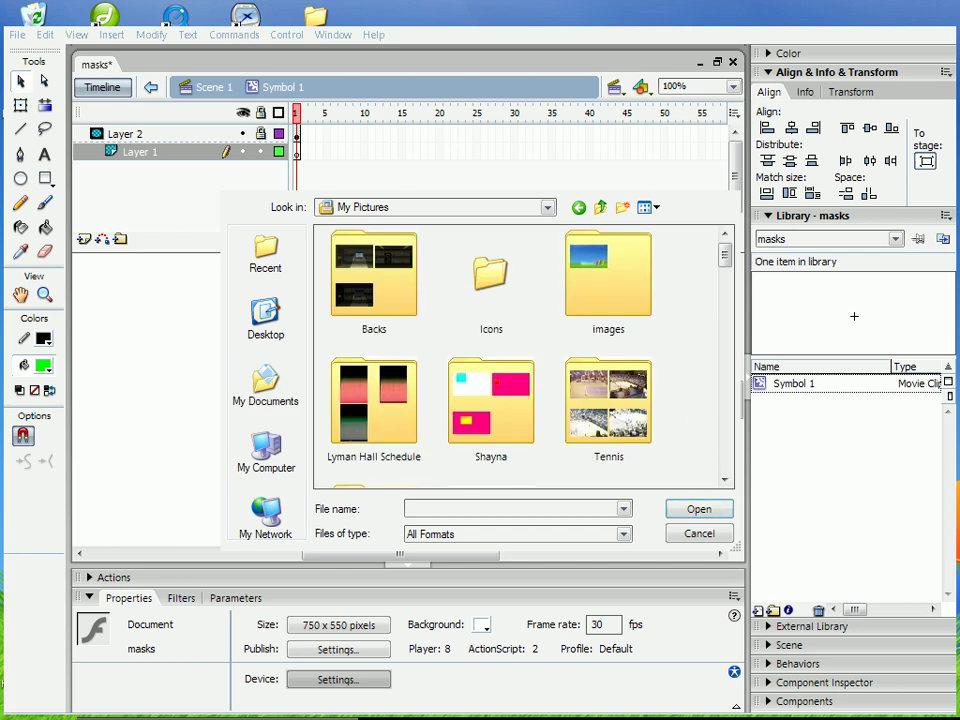
pyautogui.scroll(-3, 520, 355)
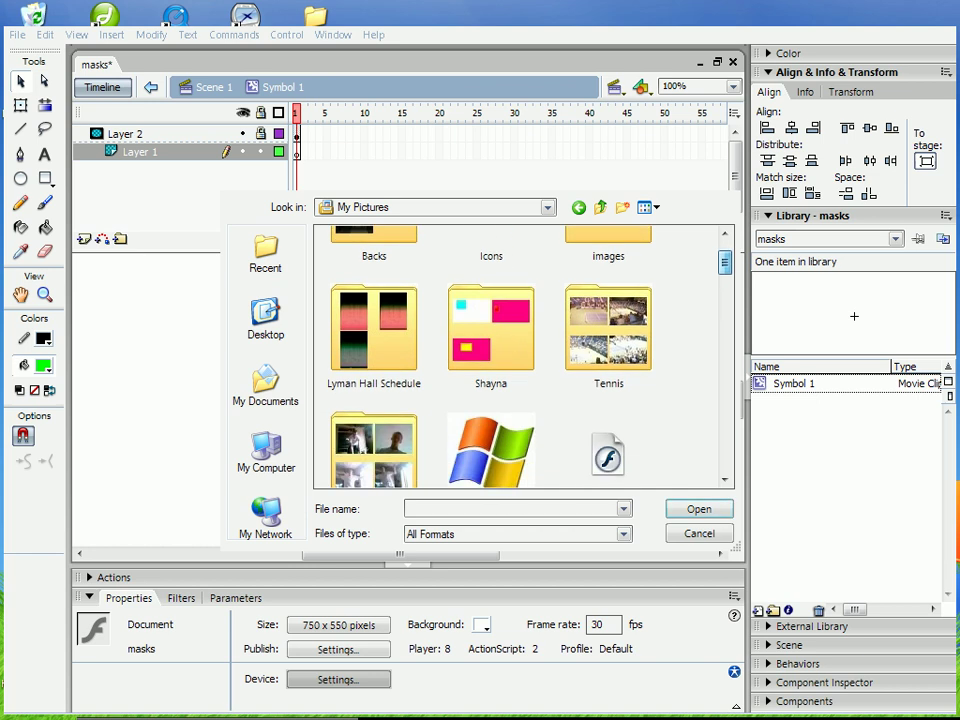
pyautogui.scroll(-2, 520, 355)
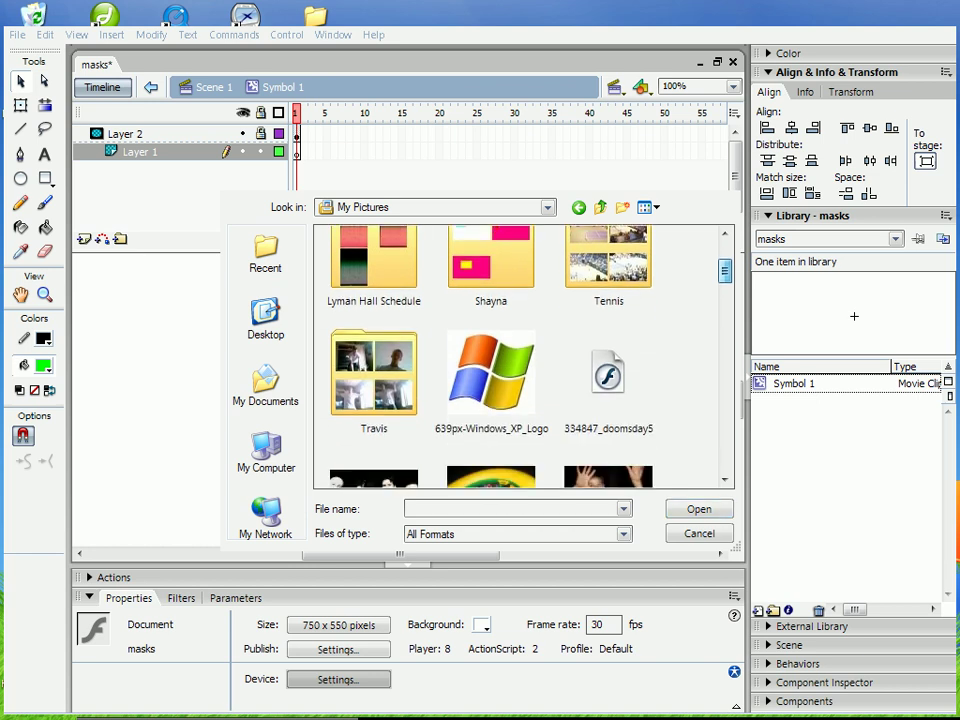
pyautogui.scroll(5, 520, 355)
pyautogui.doubleClick(608, 405)
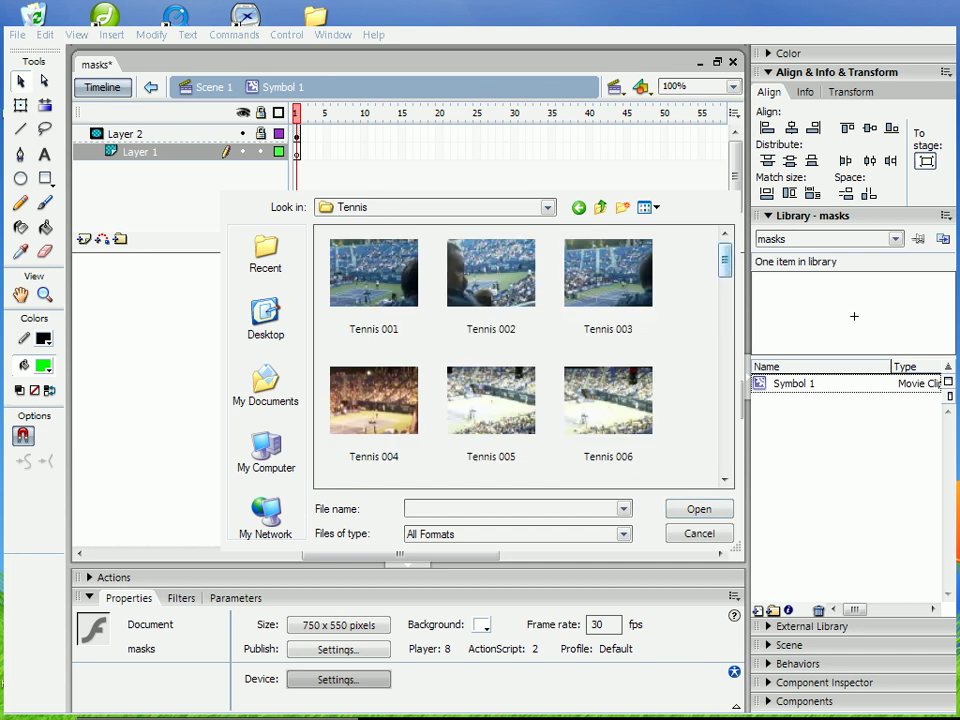
# Import only the image Tennis 001 onto Layer 1, without the rest of the image sequence.
pyautogui.scroll(-5, 520, 355)
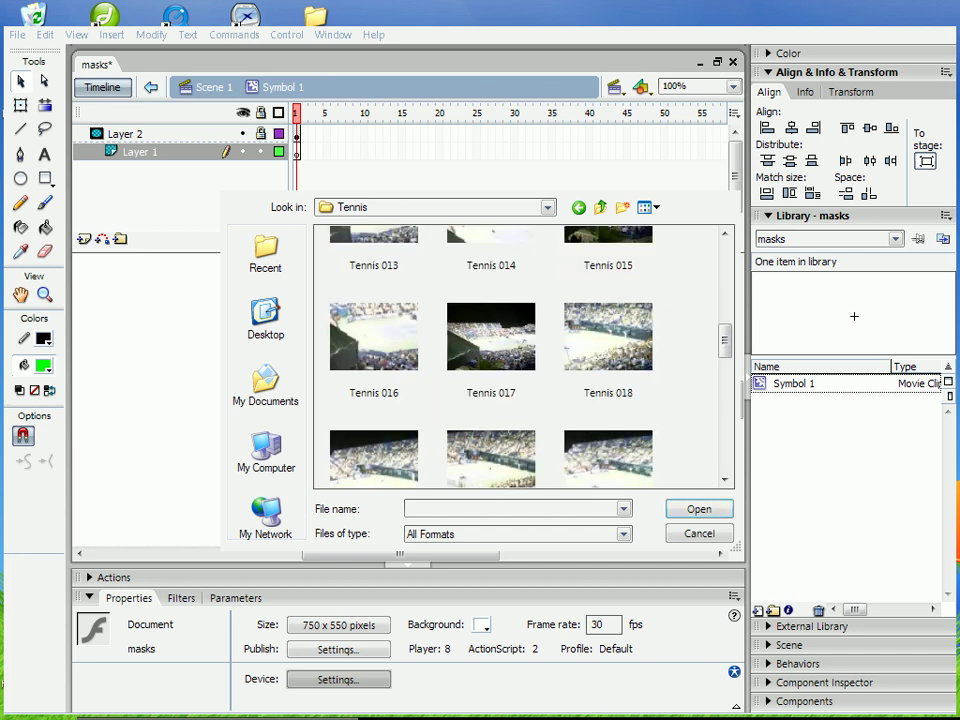
pyautogui.scroll(5, 524, 355)
pyautogui.click(374, 274)
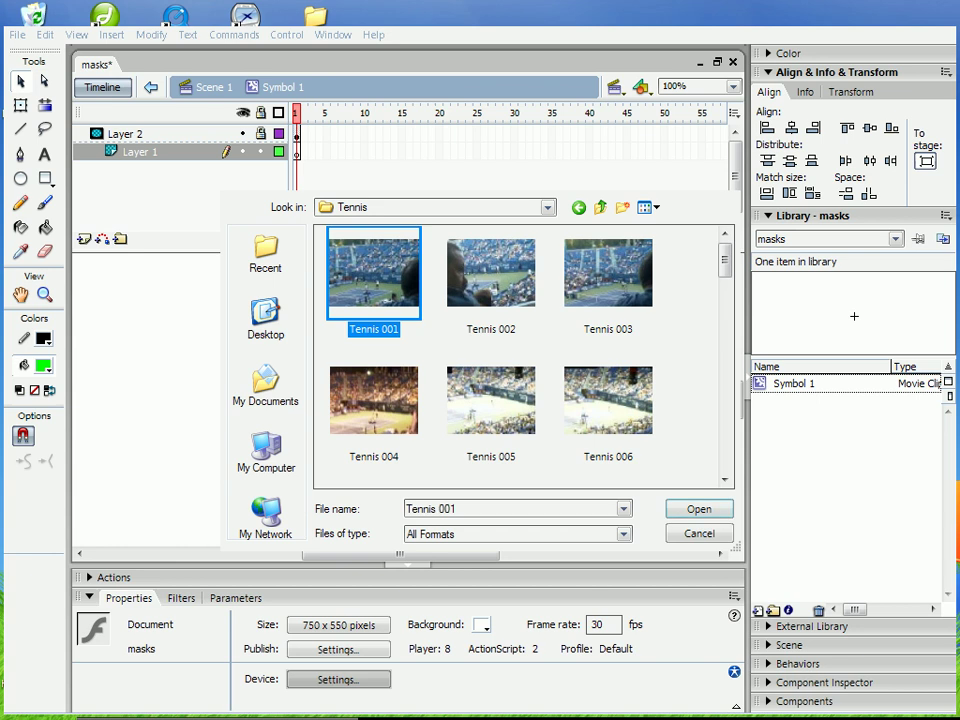
pyautogui.press('Return')
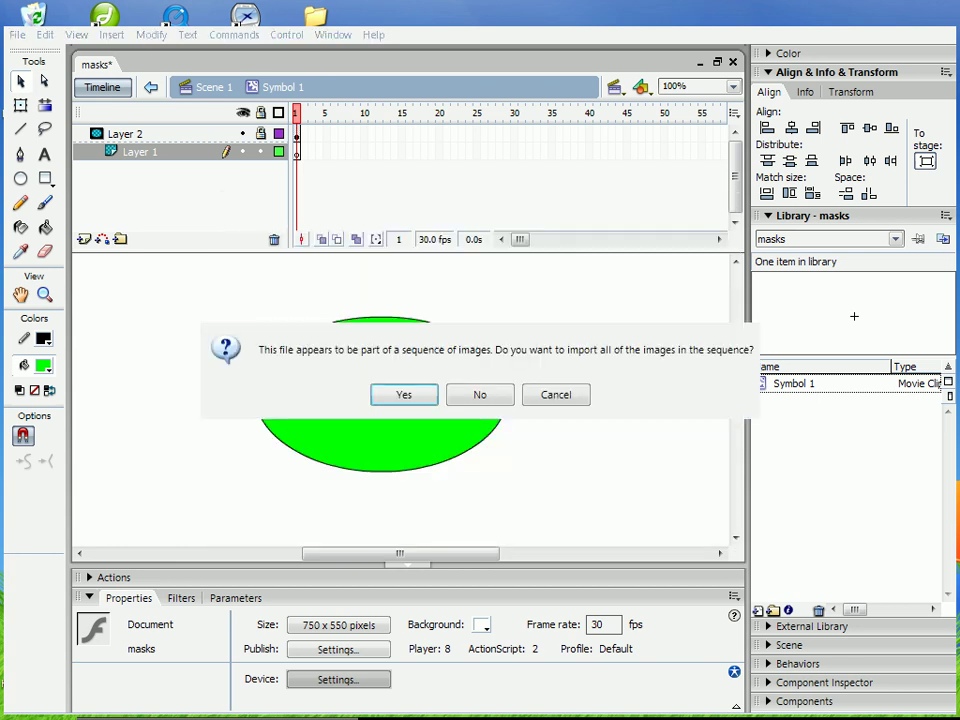
pyautogui.press('Tab')
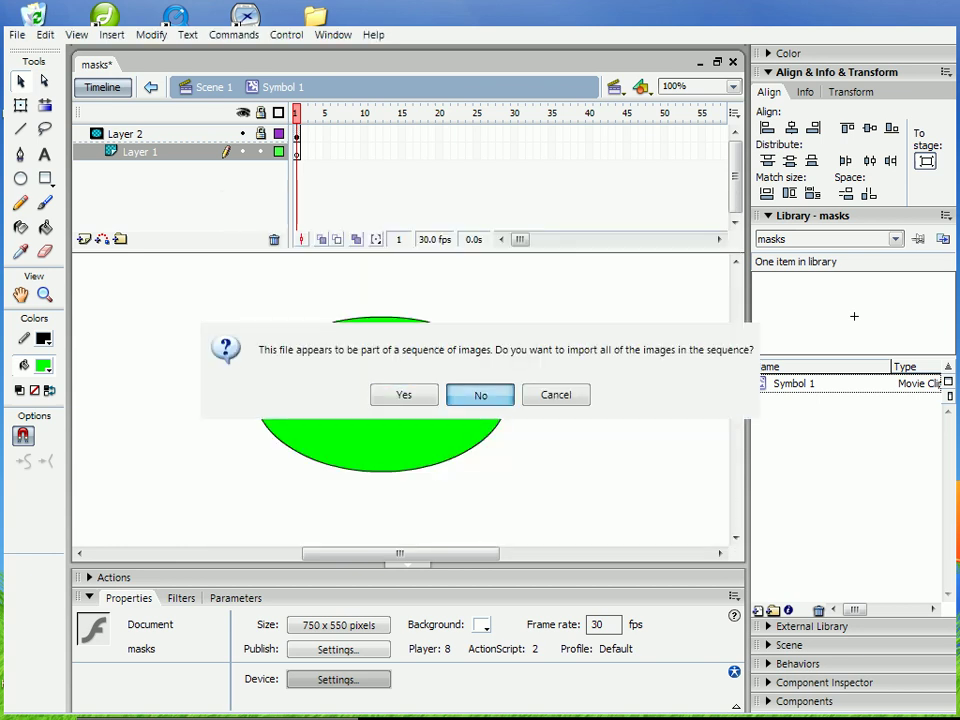
pyautogui.press('Return')
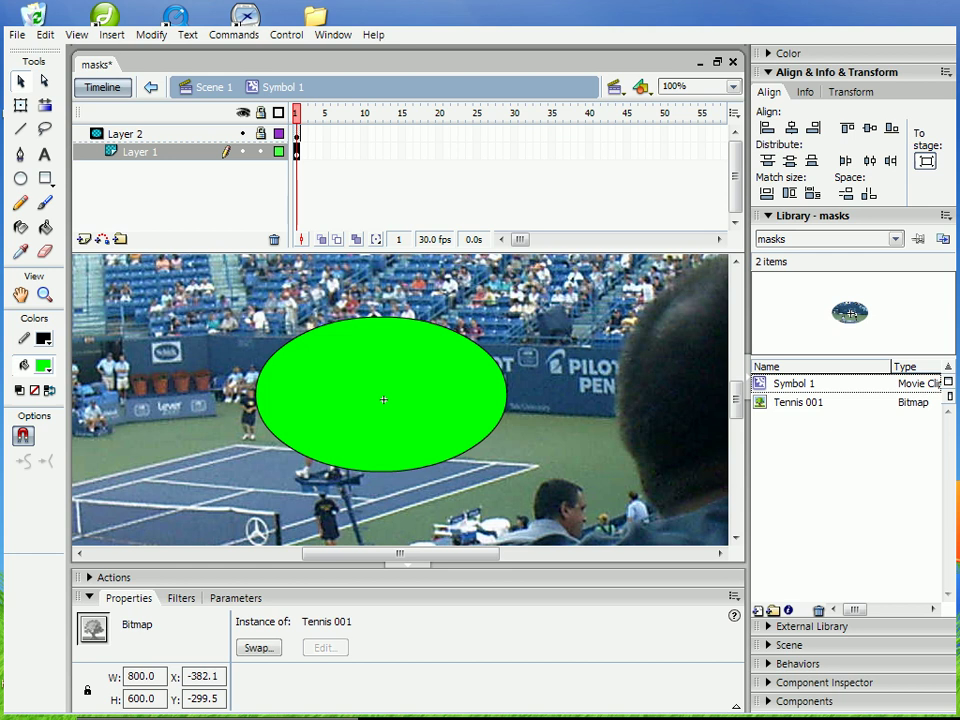
# Reposition the tennis picture behind the oval mask so another part of it shows through, and lock Layer 1.
pyautogui.moveTo(383, 399); pyautogui.dragTo(423, 349)
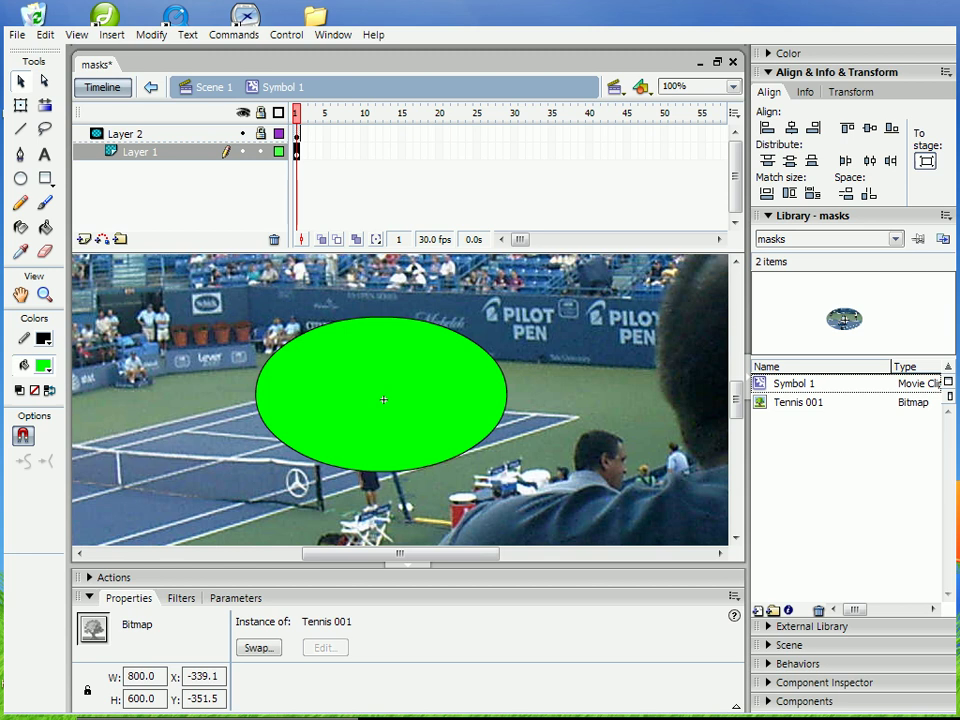
pyautogui.click(261, 152)
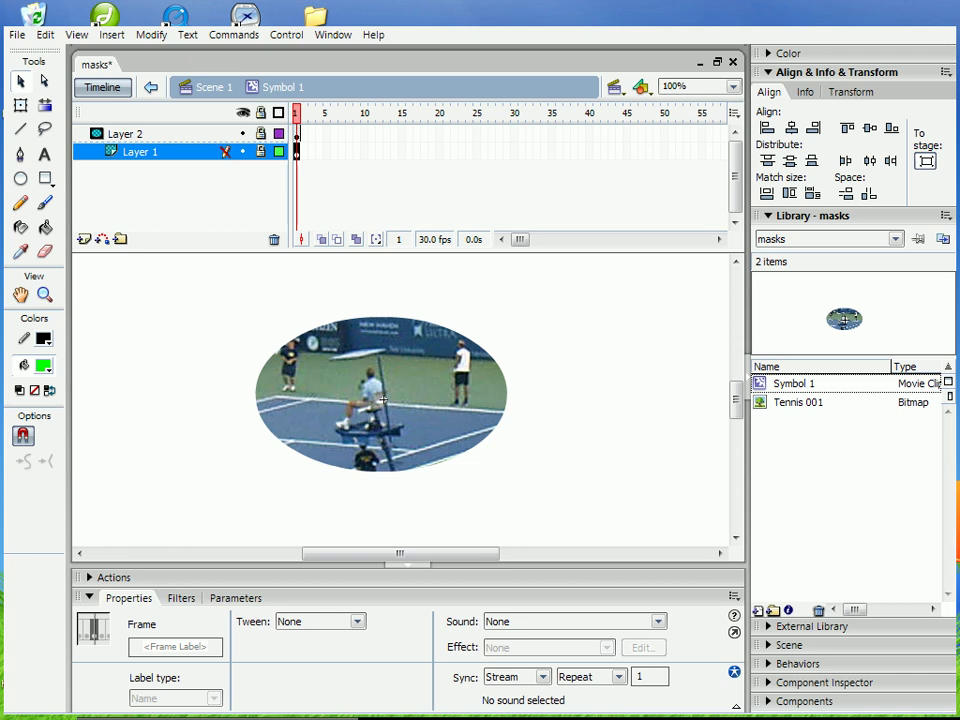
pyautogui.click(261, 152)
pyautogui.moveTo(551, 475); pyautogui.dragTo(476, 483)
pyautogui.click(260, 152)
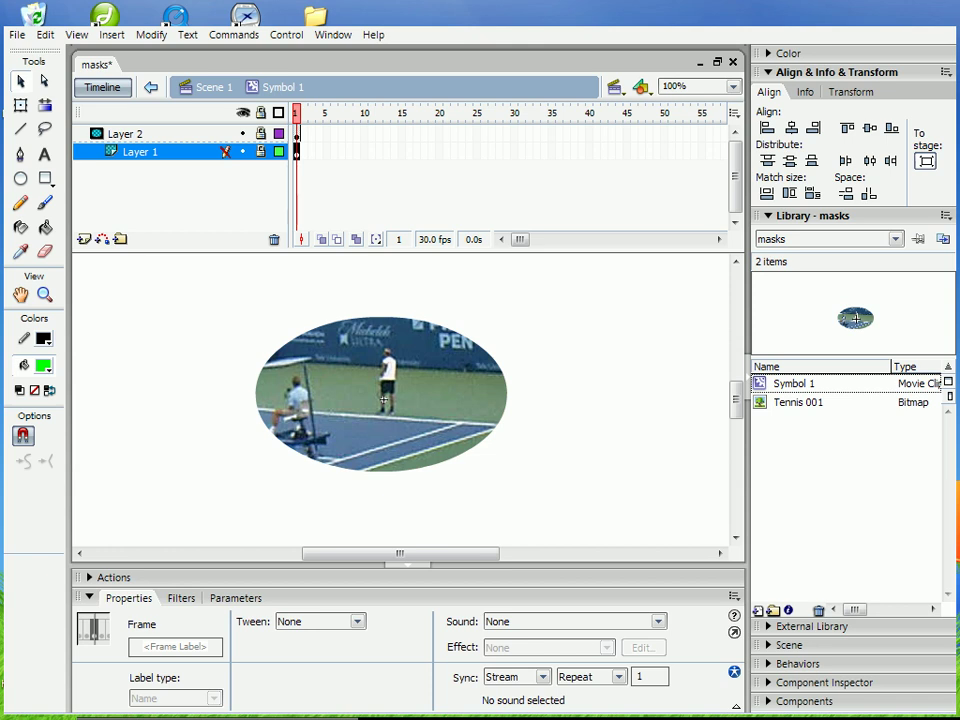
# Test the movie to check the picture masked by the oval, and close the preview.
pyautogui.hotkey('ctrl', 'Return')
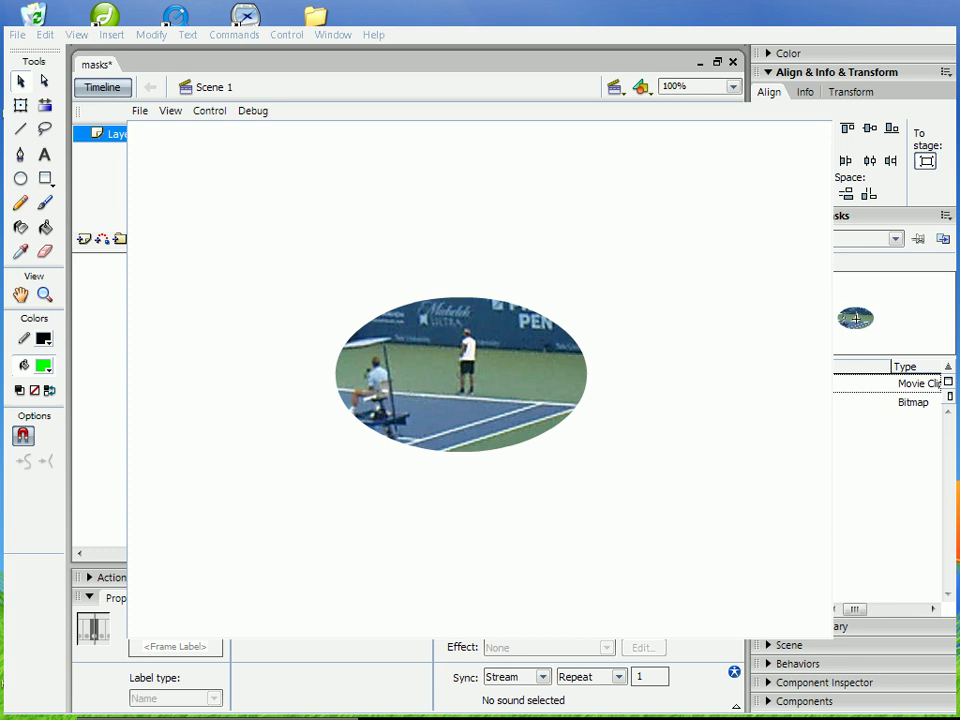
pyautogui.hotkey('ctrl', 'w')
# Open the movie clip for editing, unlock Layer 2 and convert its green oval to a movie clip symbol.
pyautogui.doubleClick(382, 396)
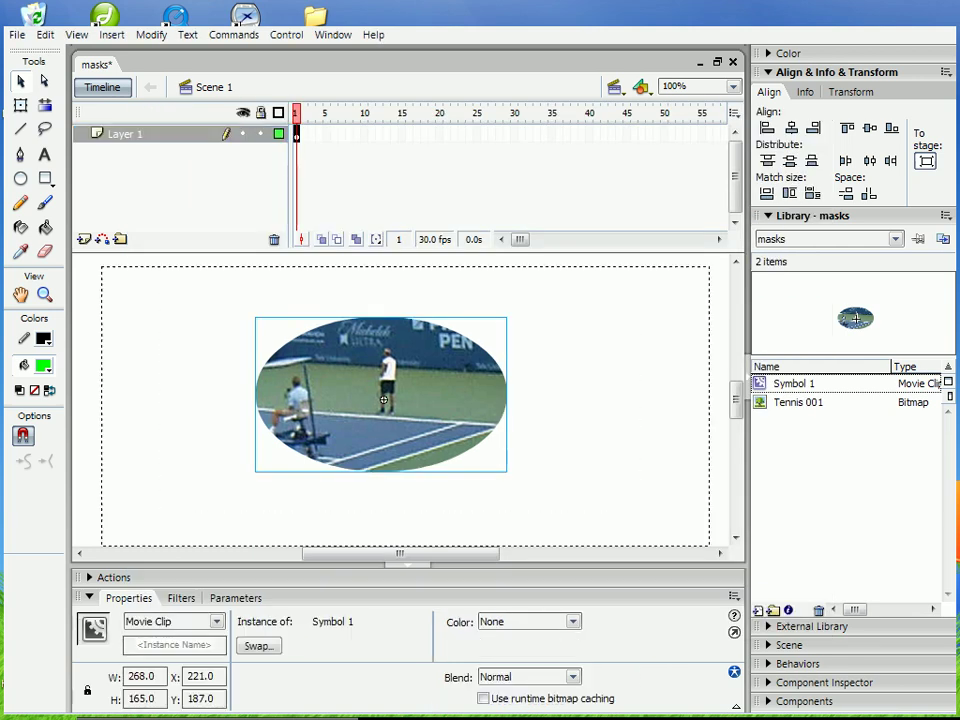
pyautogui.click(261, 134)
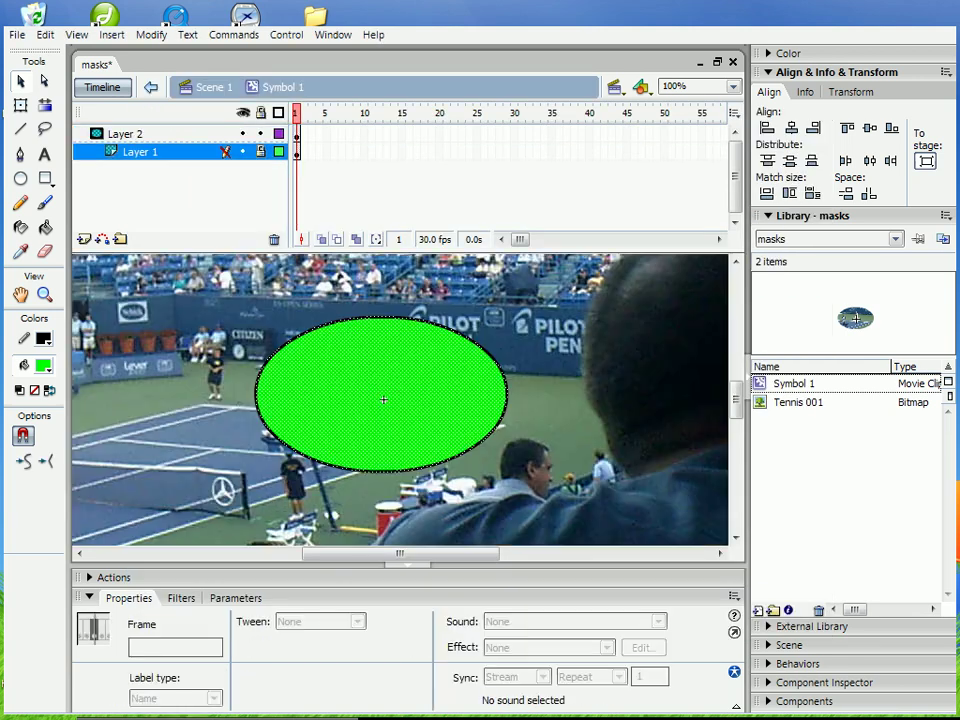
pyautogui.click(383, 399)
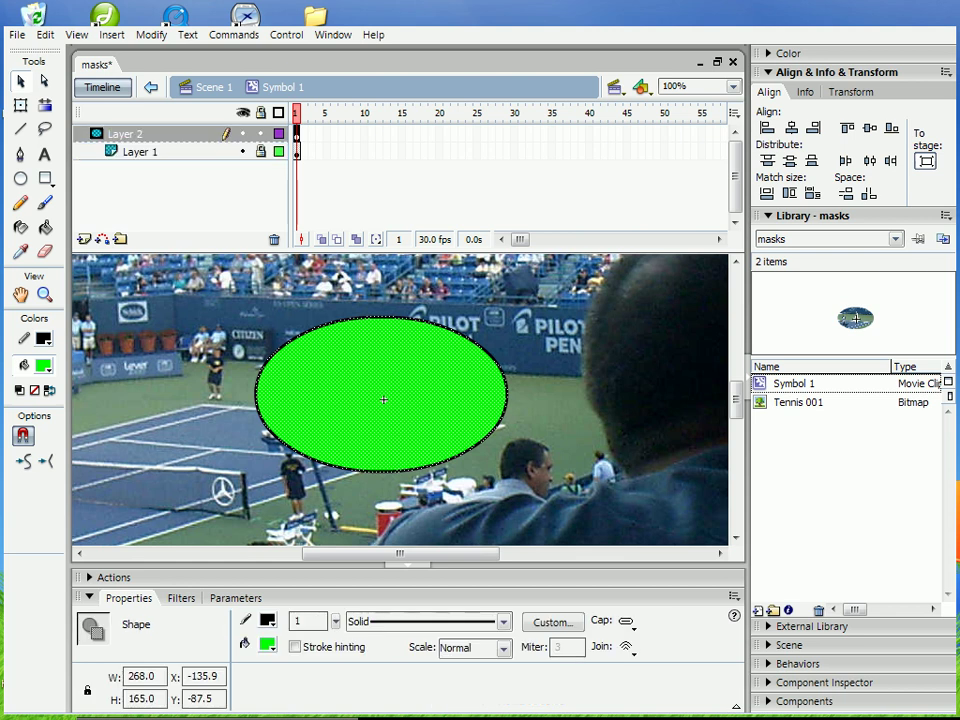
pyautogui.press('F8')
pyautogui.press('Return')
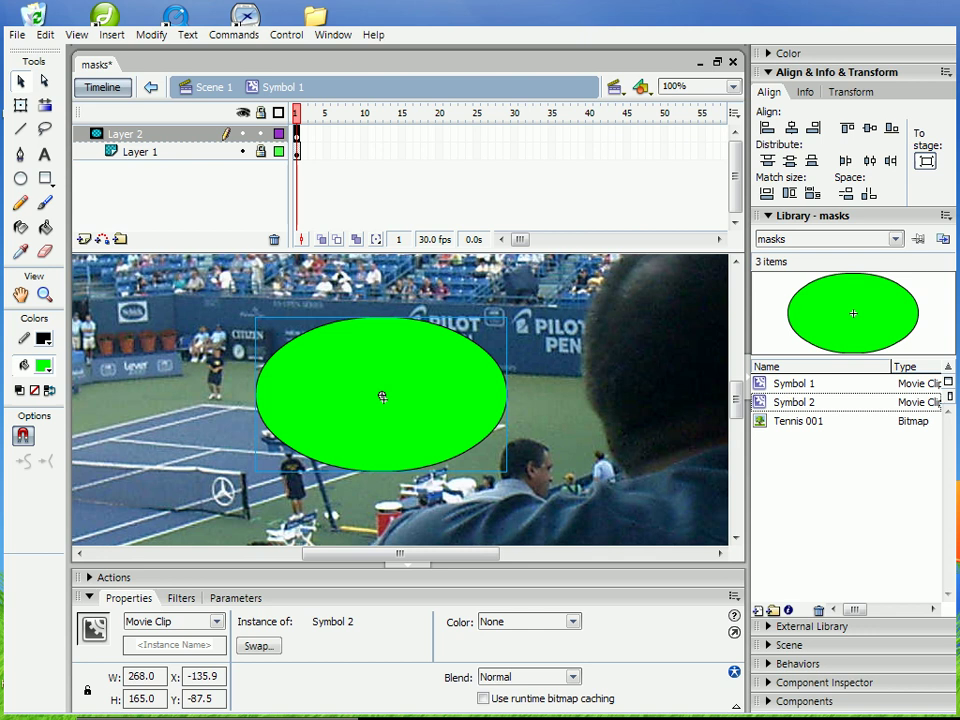
# Insert keyframes at frame 40 on both Layer 2 and Layer 1.
pyautogui.moveTo(589, 133); pyautogui.dragTo(589, 151)
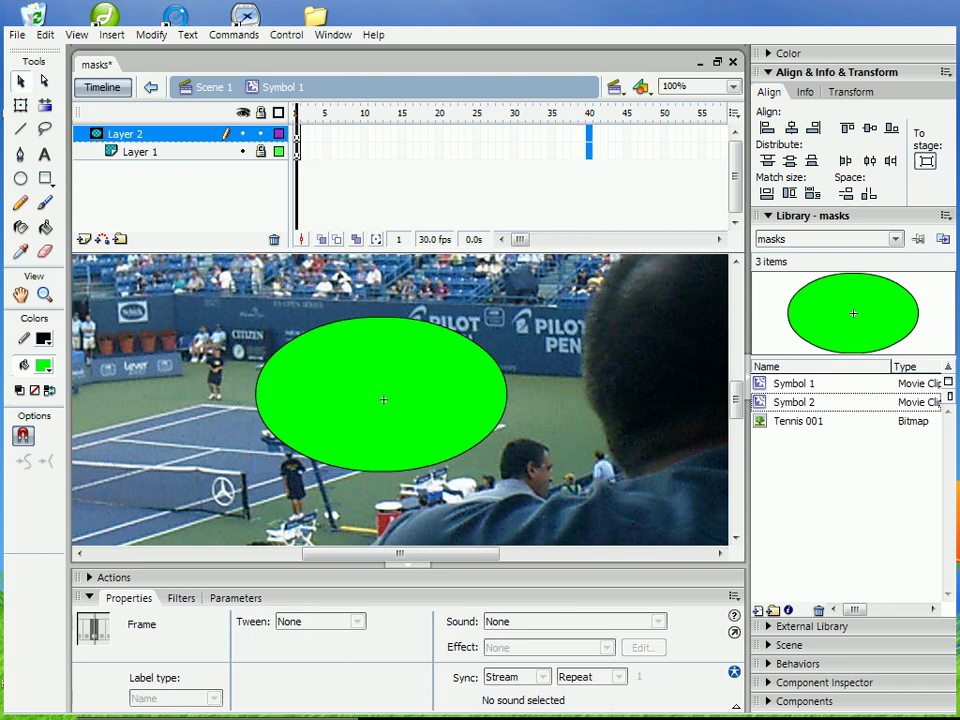
pyautogui.rightClick(589, 152)
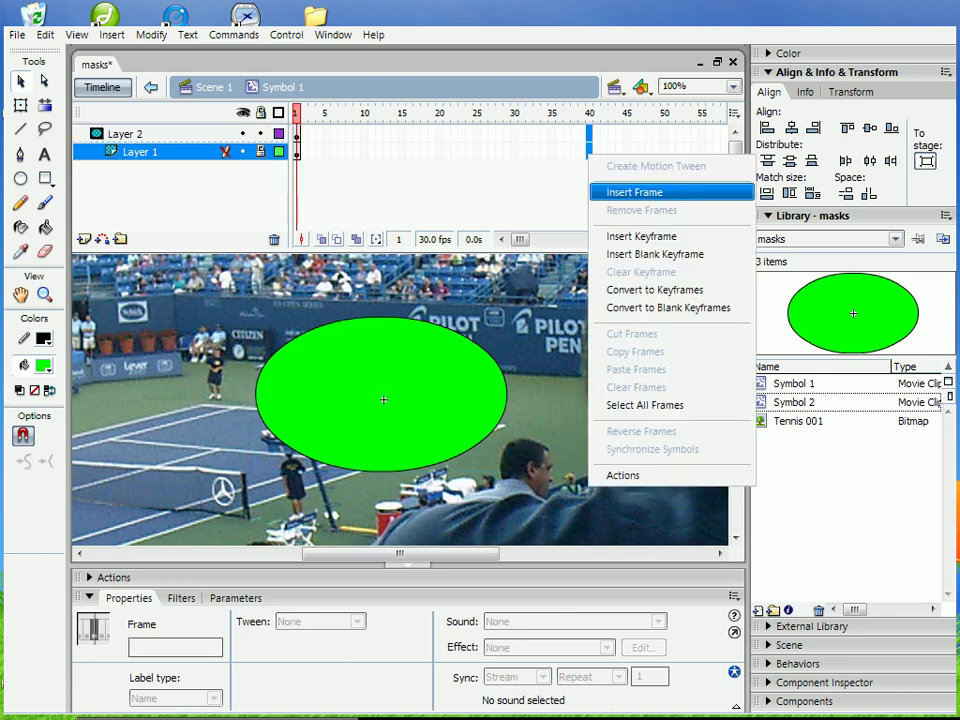
pyautogui.click(641, 236)
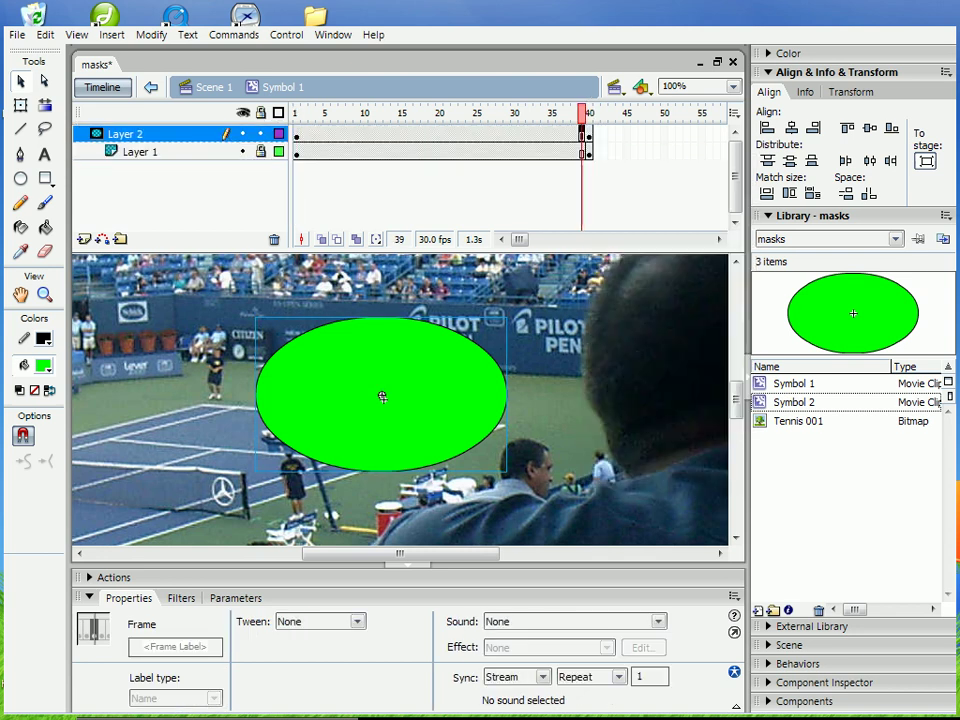
# Enlarge the oval mask at frame 40 with Free Transform to about 720 by 443 px around its center.
pyautogui.press('q')
pyautogui.click(382, 397)
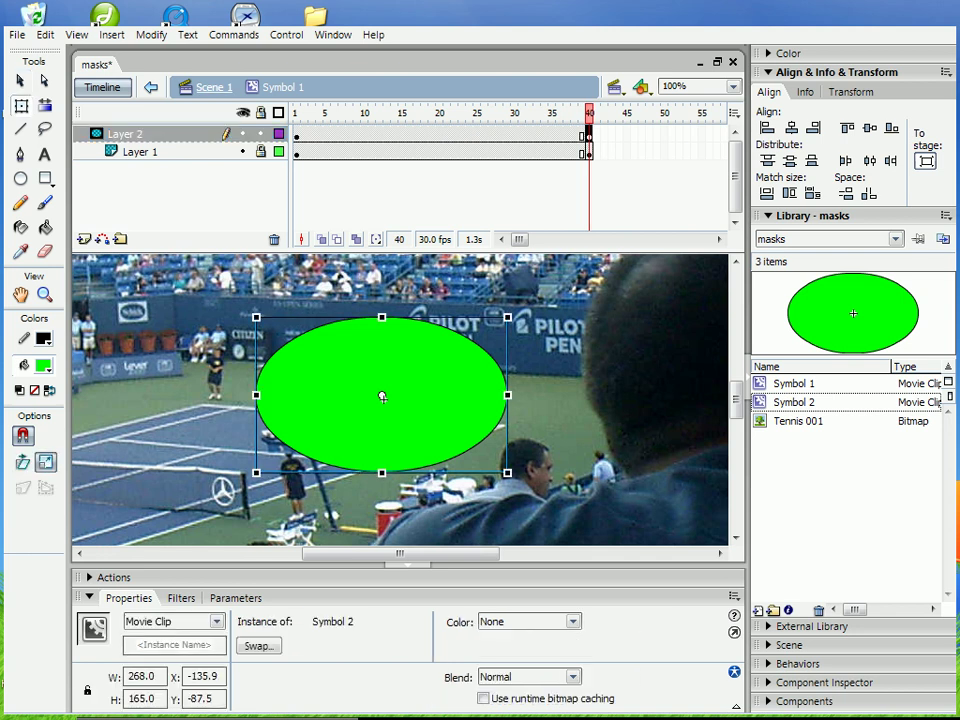
pyautogui.moveTo(508, 473); pyautogui.dragTo(719, 603)
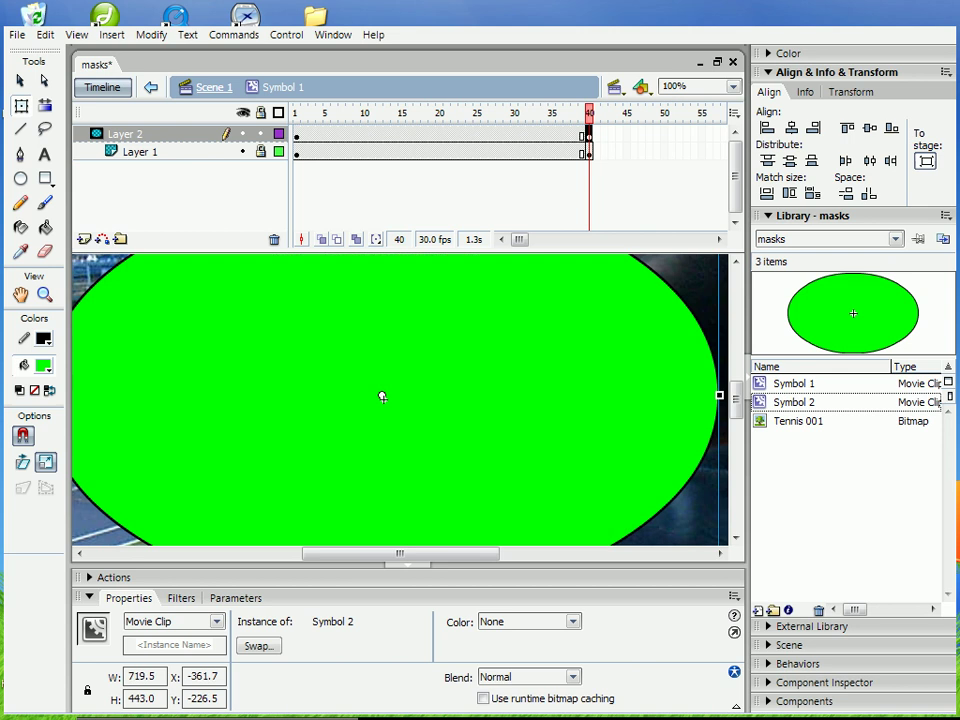
pyautogui.moveTo(382, 397); pyautogui.dragTo(382, 481)
# Create a motion tween on Layer 2 between frames 1 and 40, and lock the layer.
pyautogui.rightClick(500, 134)
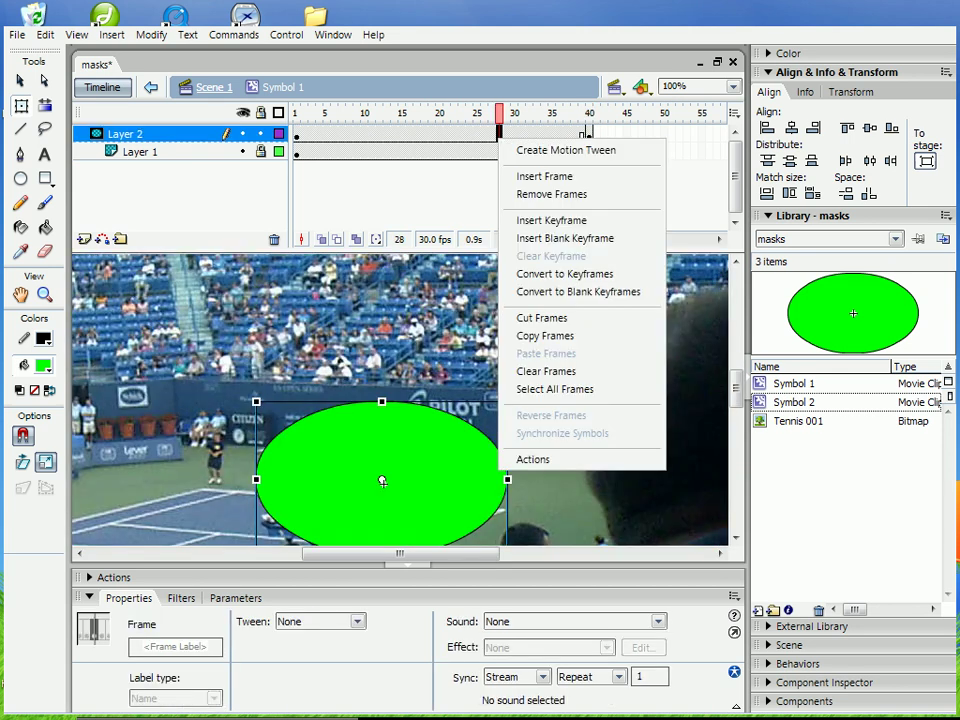
pyautogui.click(561, 151)
pyautogui.moveTo(500, 113); pyautogui.dragTo(297, 113)
pyautogui.click(261, 134)
# Play the growing mask animation on the timeline and in a test movie from the main scene.
pyautogui.press('Return')
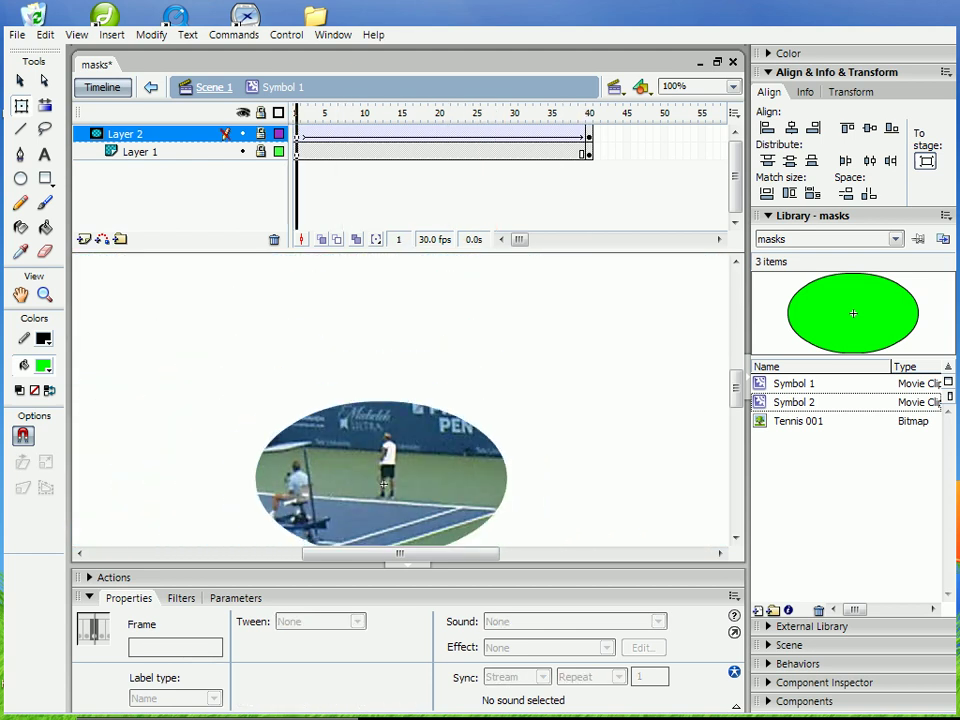
pyautogui.press('Return')
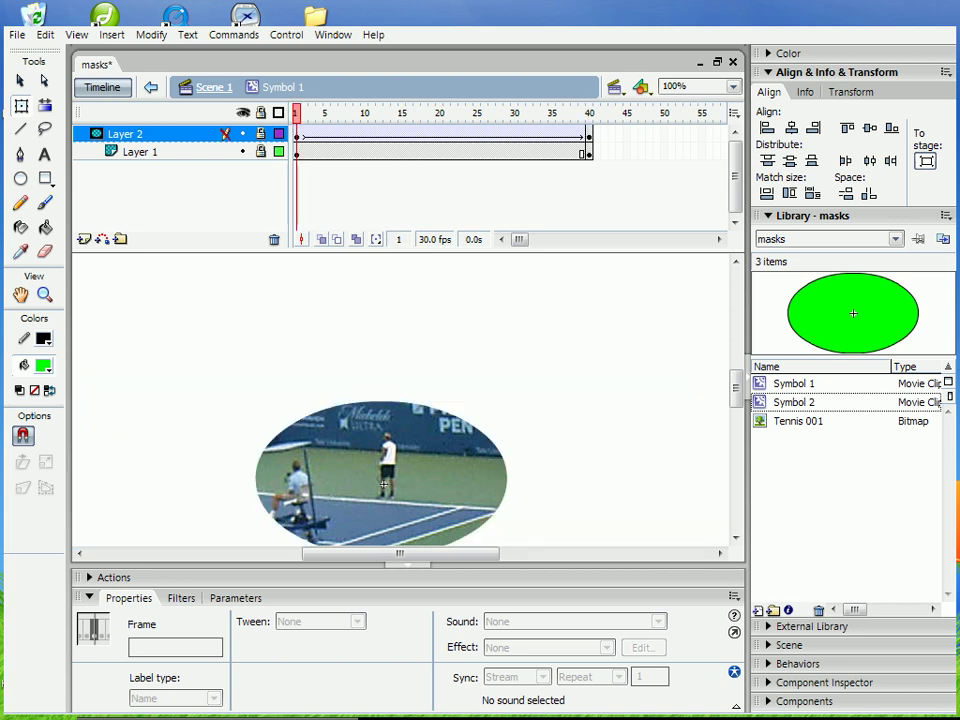
pyautogui.hotkey('ctrl', 'e')
pyautogui.hotkey('ctrl', 'Return')
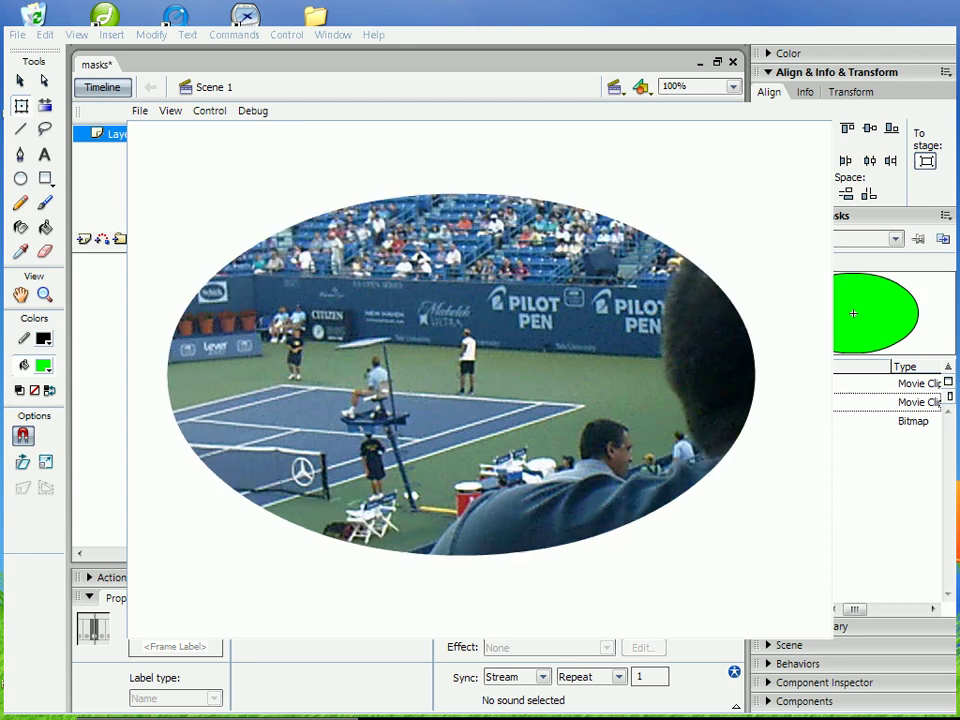
pyautogui.hotkey('ctrl', 'w')
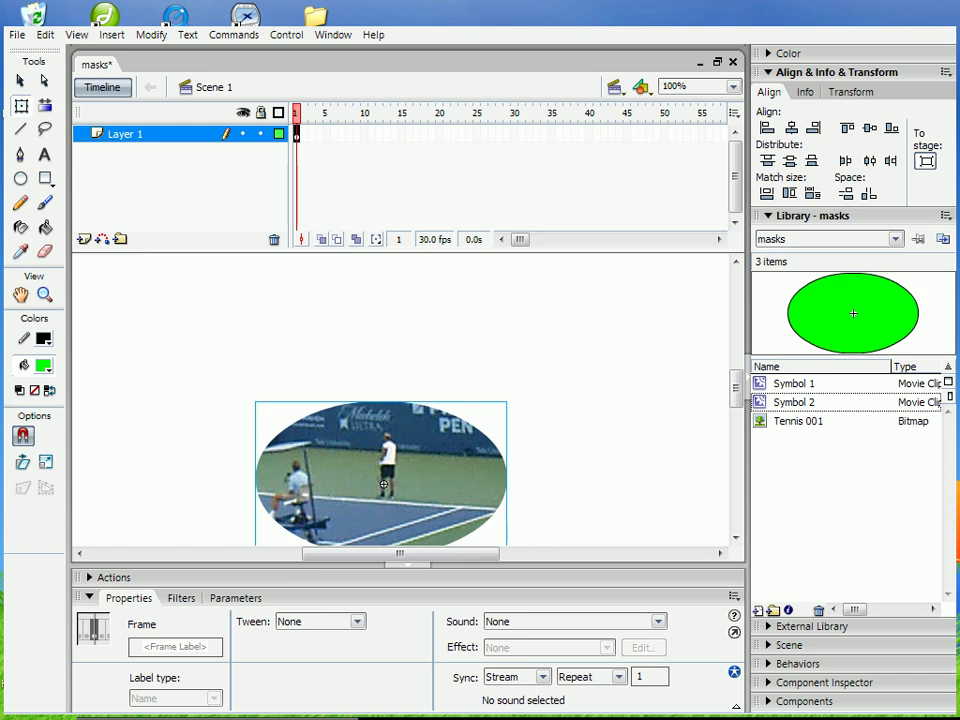
pyautogui.click(600, 350)
pyautogui.scroll(-3, 600, 350)
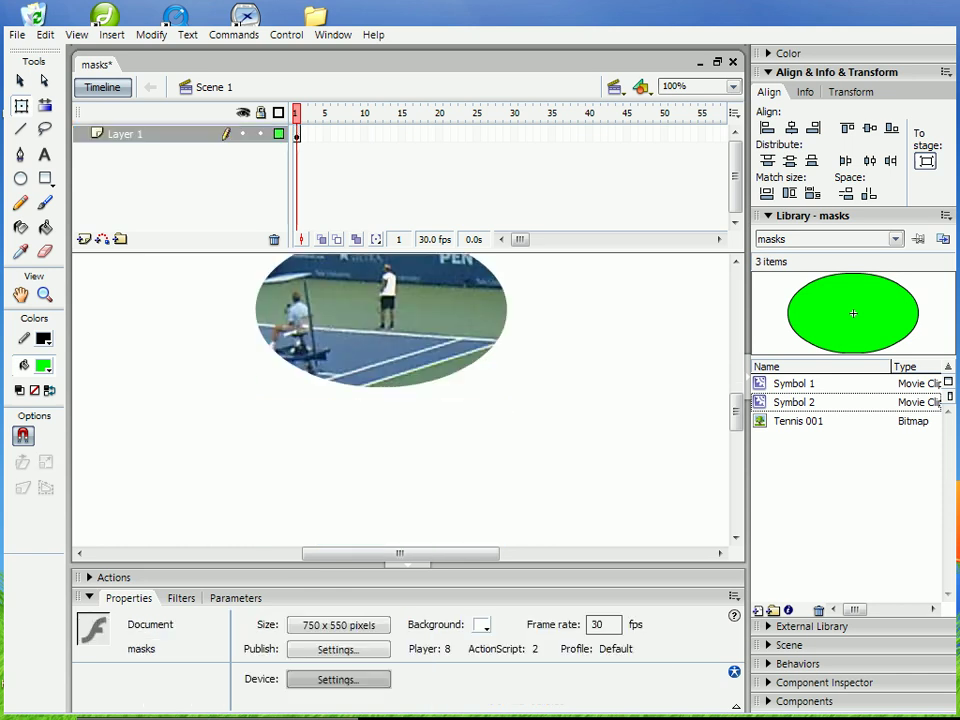
pyautogui.scroll(3, 600, 350)
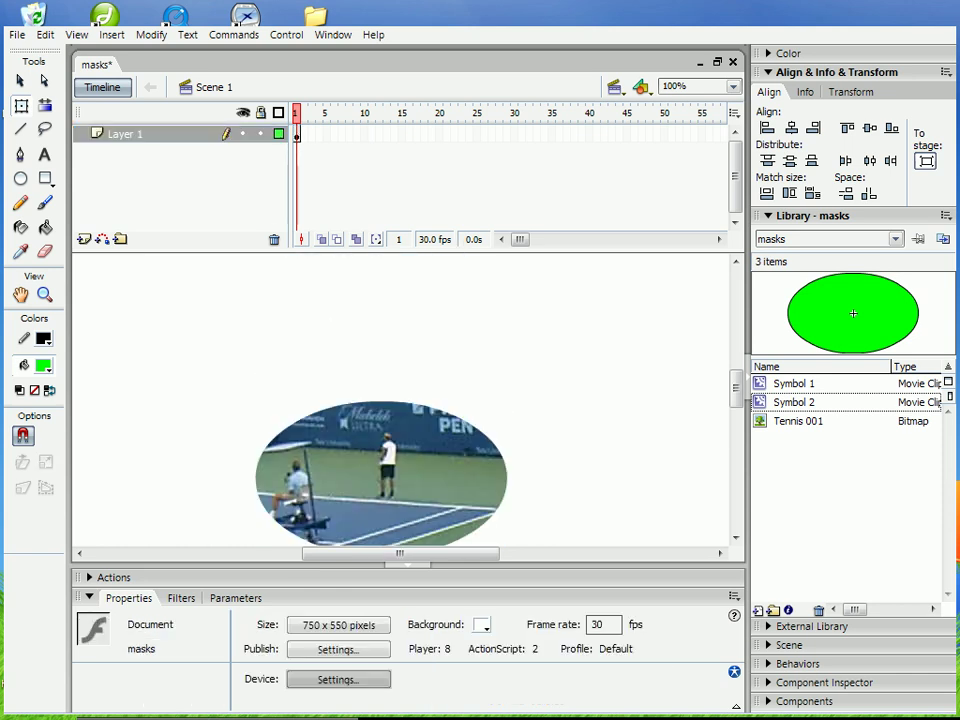